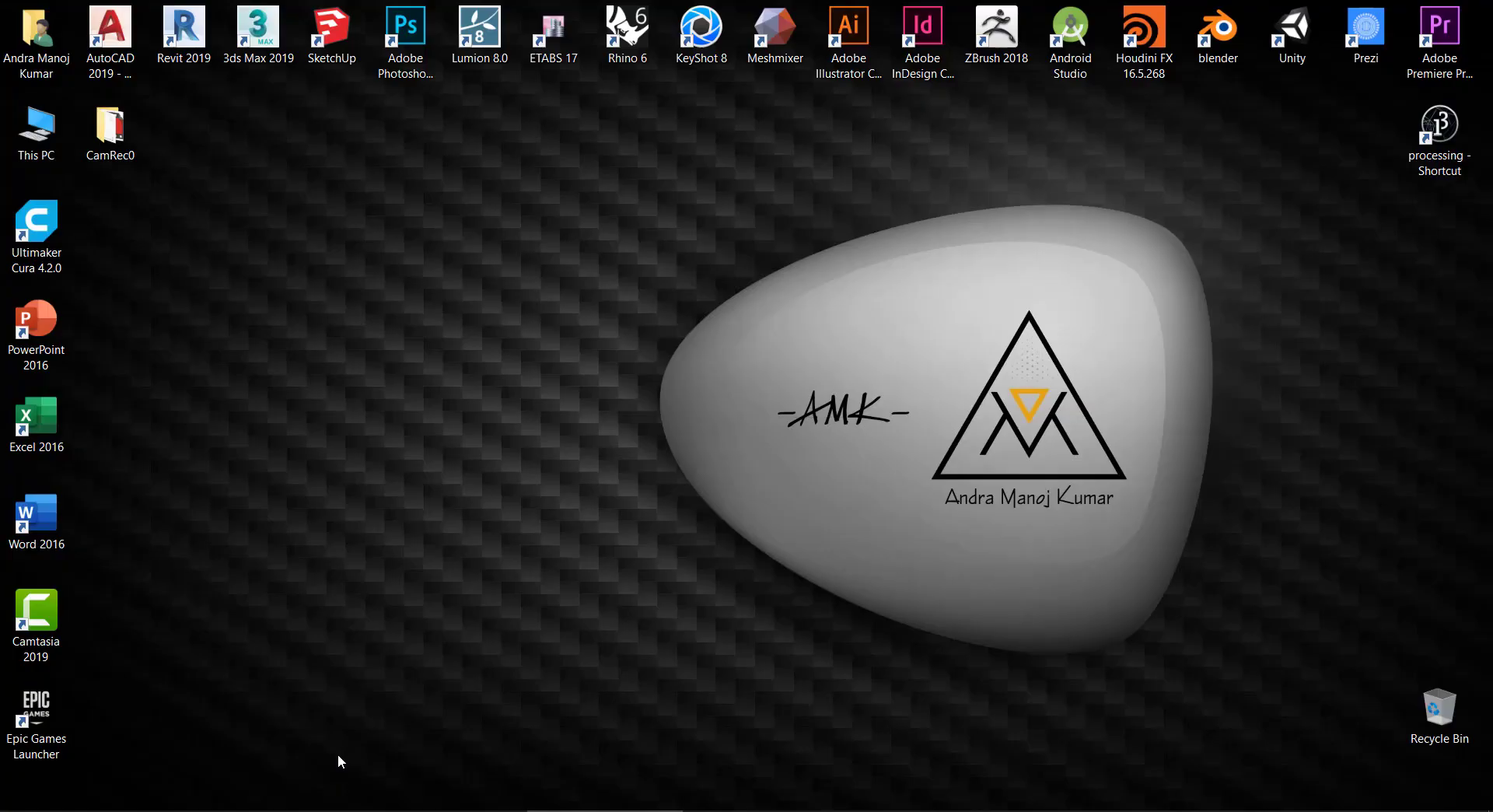
Launch Revit 2019 from its Windows desktop shortcut
left_click(347, 764)
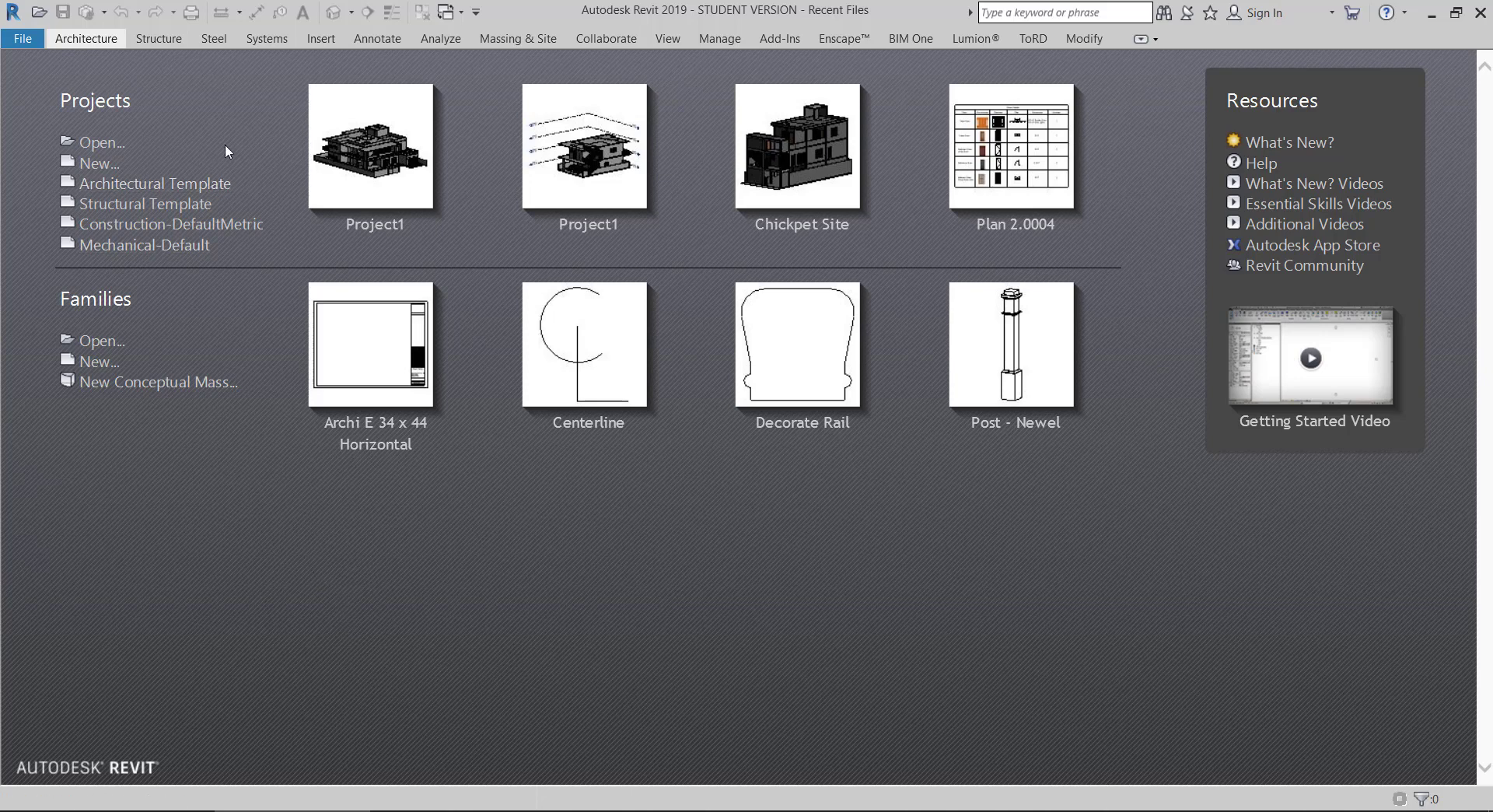
Create a new project (Project7) from the Architectural Template
left_click(156, 186)
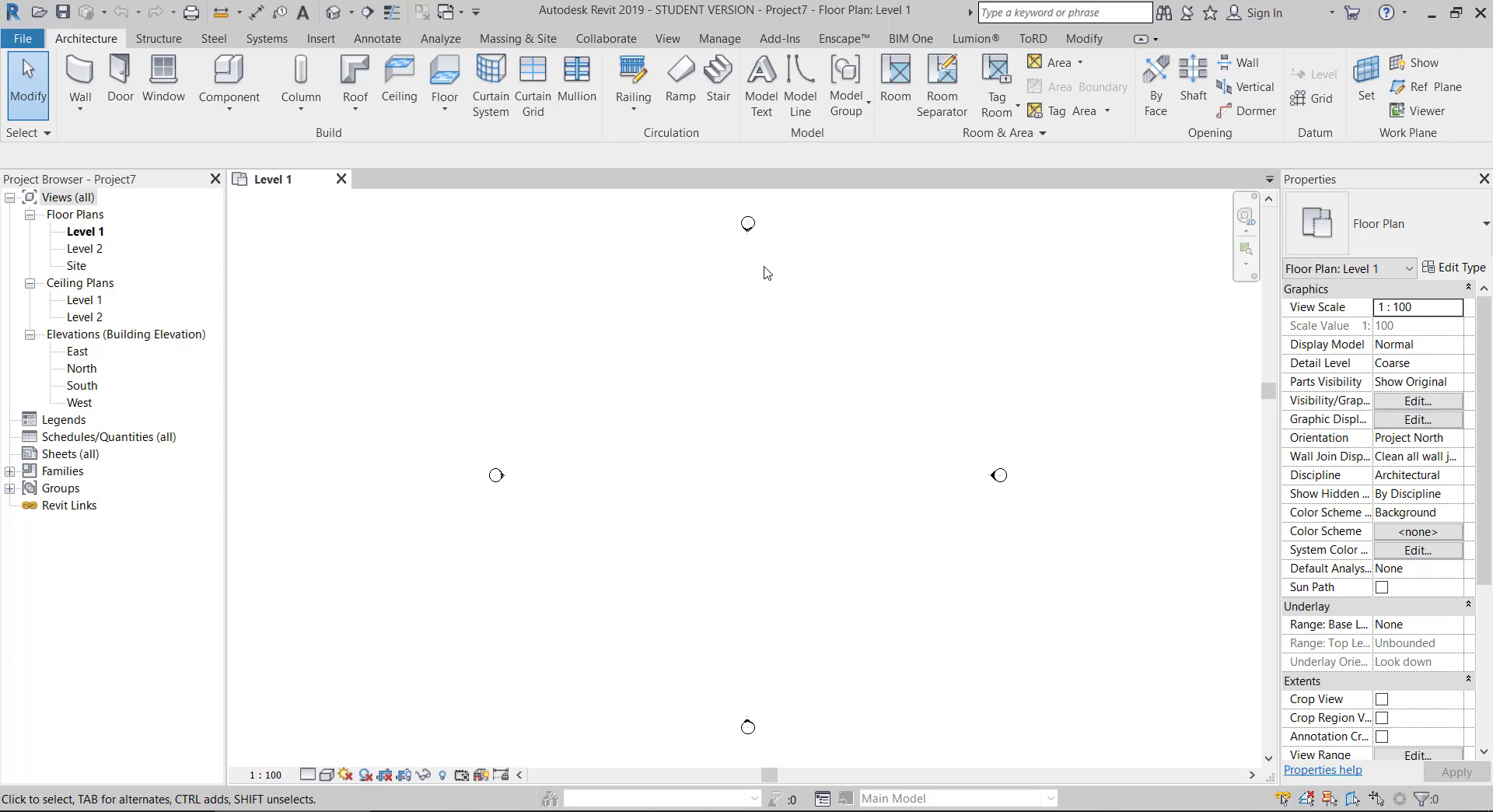
Open Elevations > East from the Project Browser, reopening it after closing it once
double_click(77, 354)
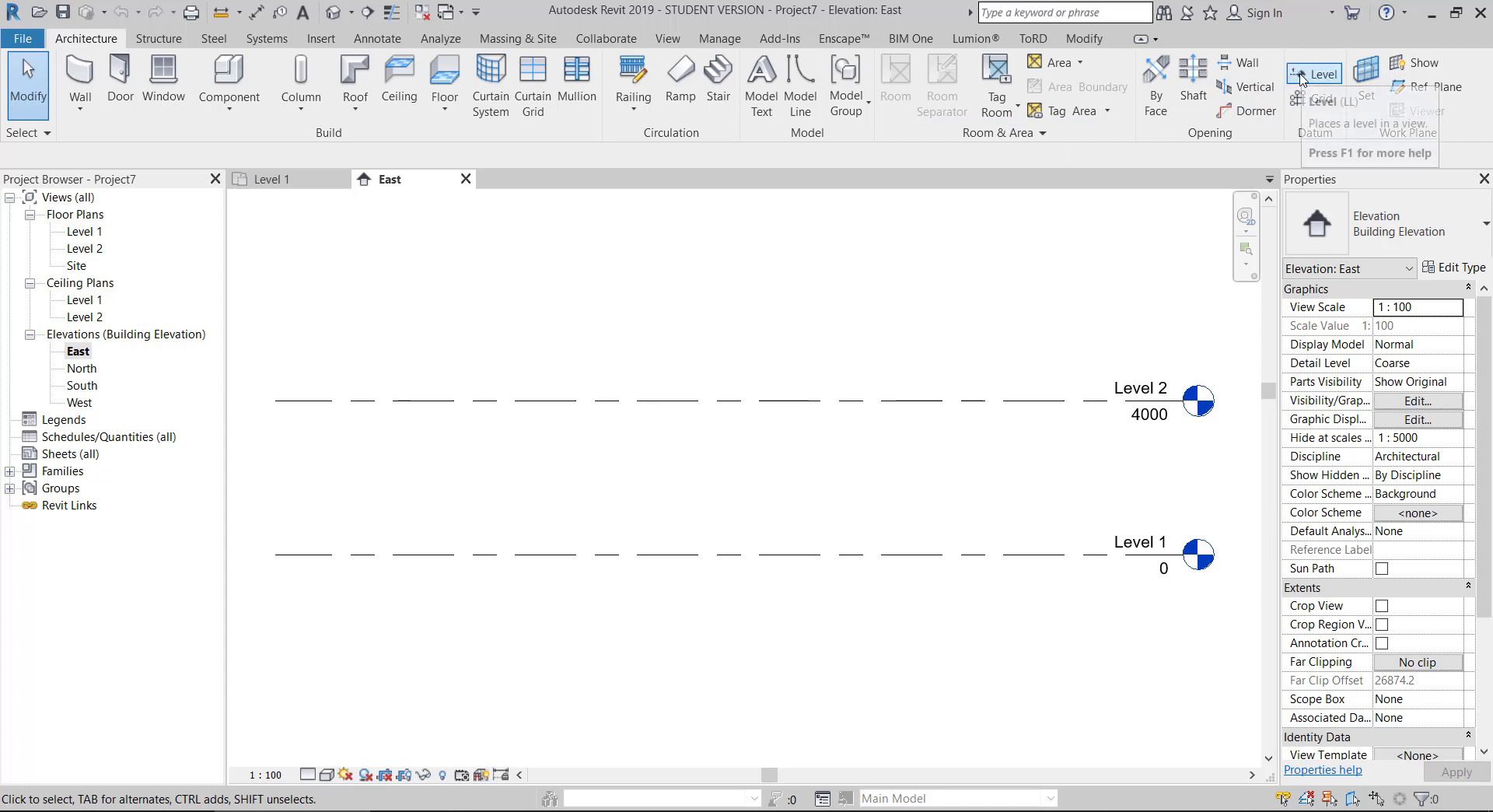
left_click(466, 179)
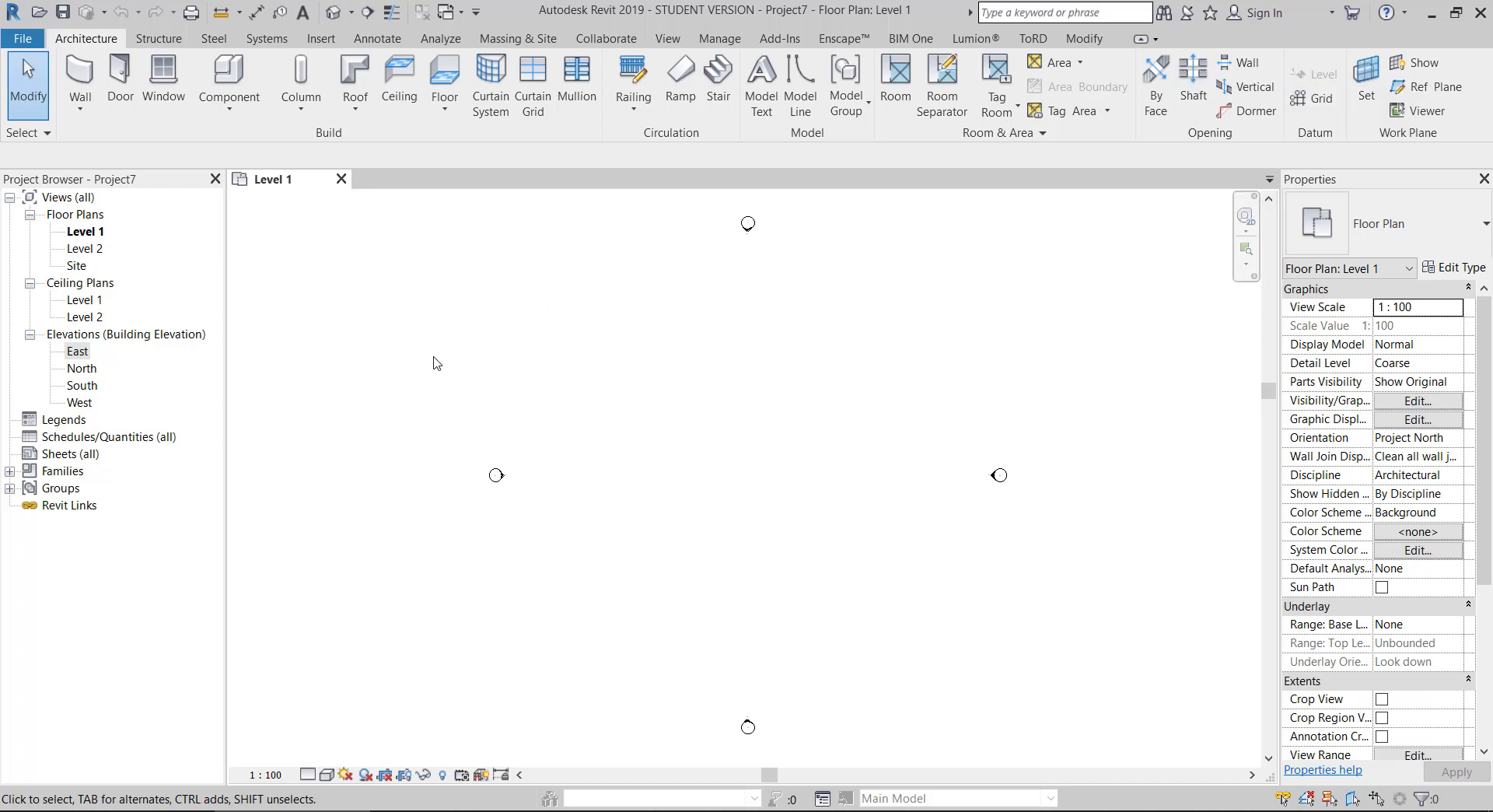
double_click(77, 351)
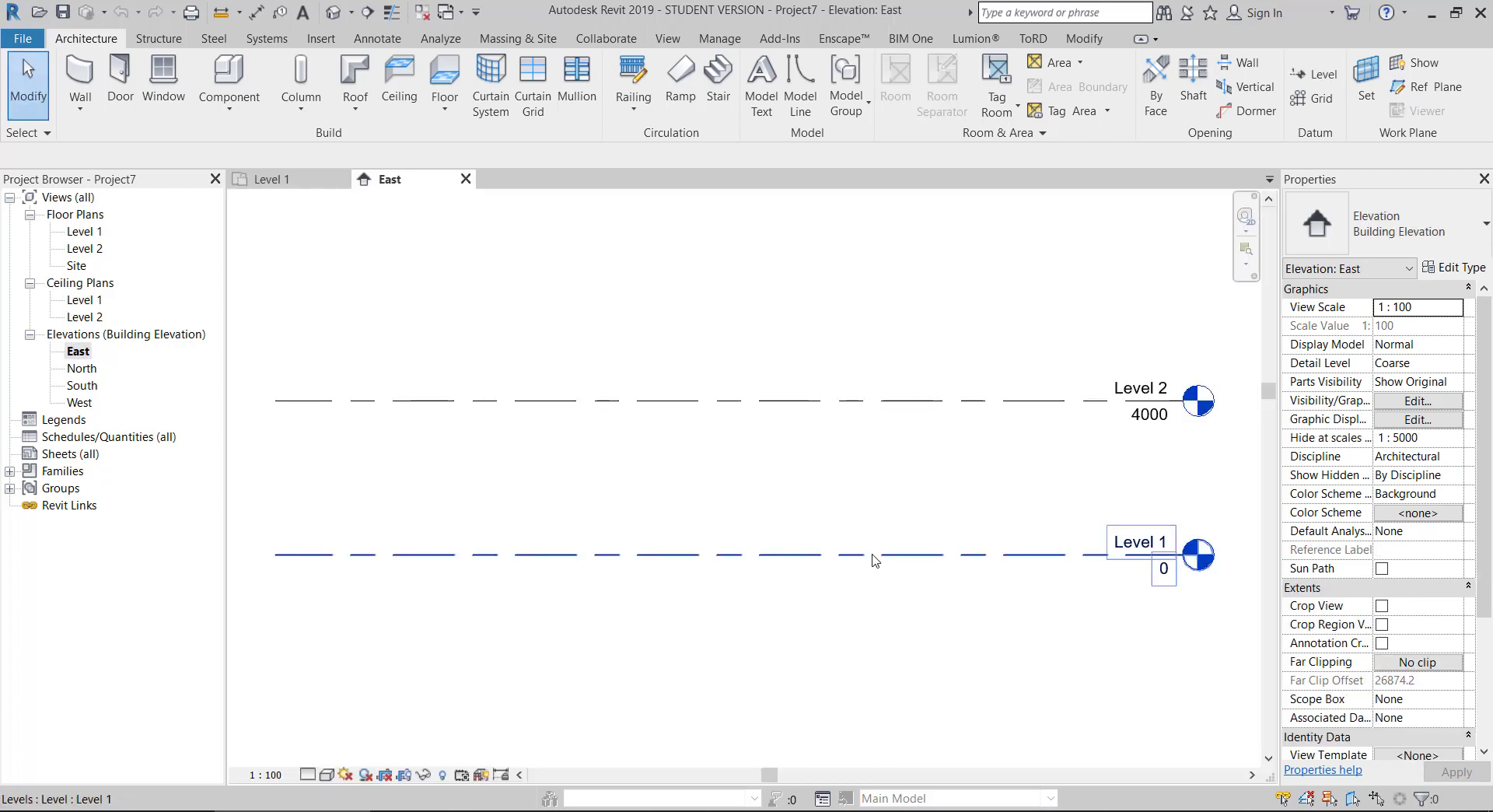
scroll(873, 555, "down", 1)
Select Level 2 and edit its temporary dimension above Level 1
left_click(789, 487)
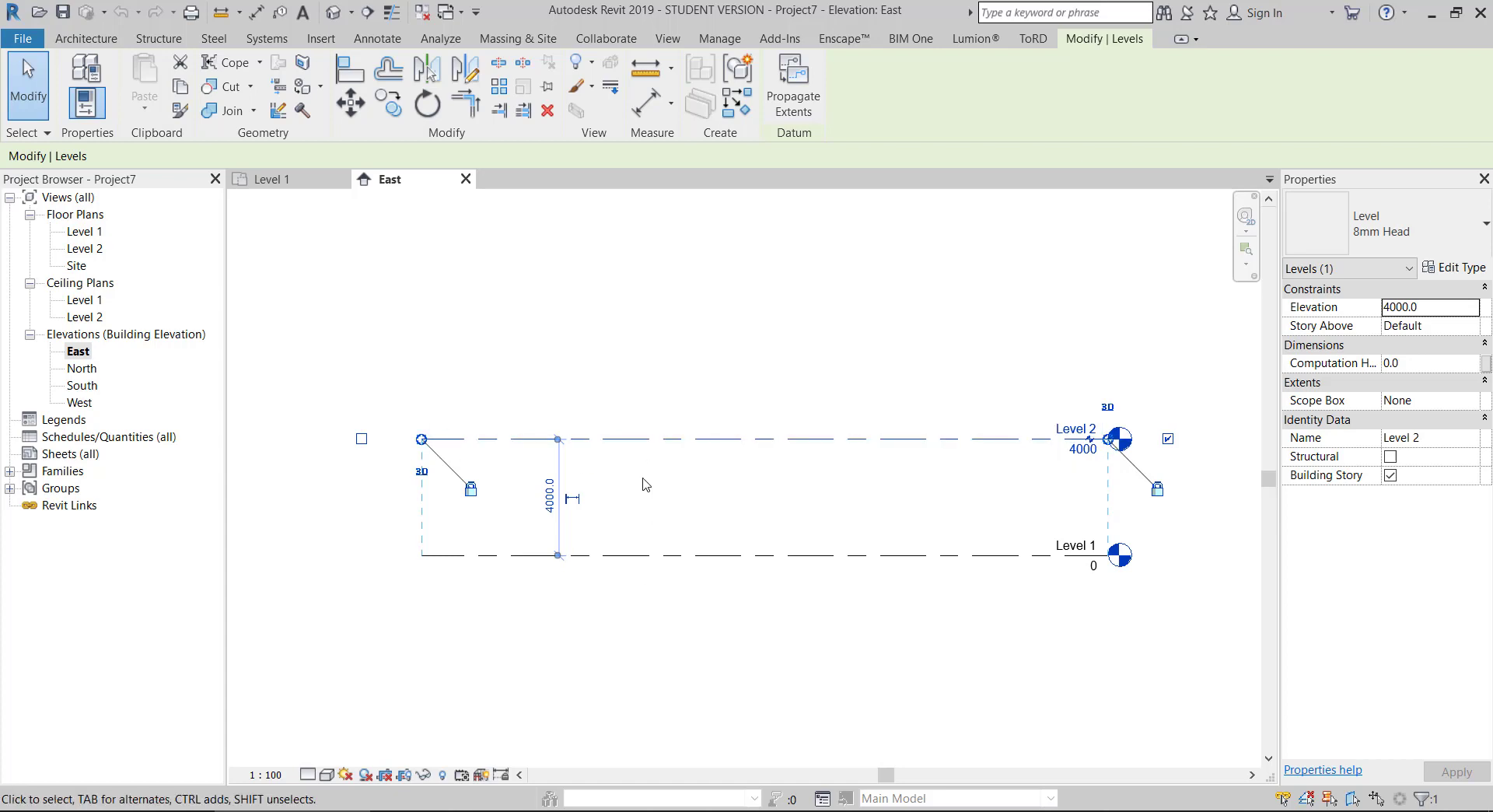
left_click(549, 494)
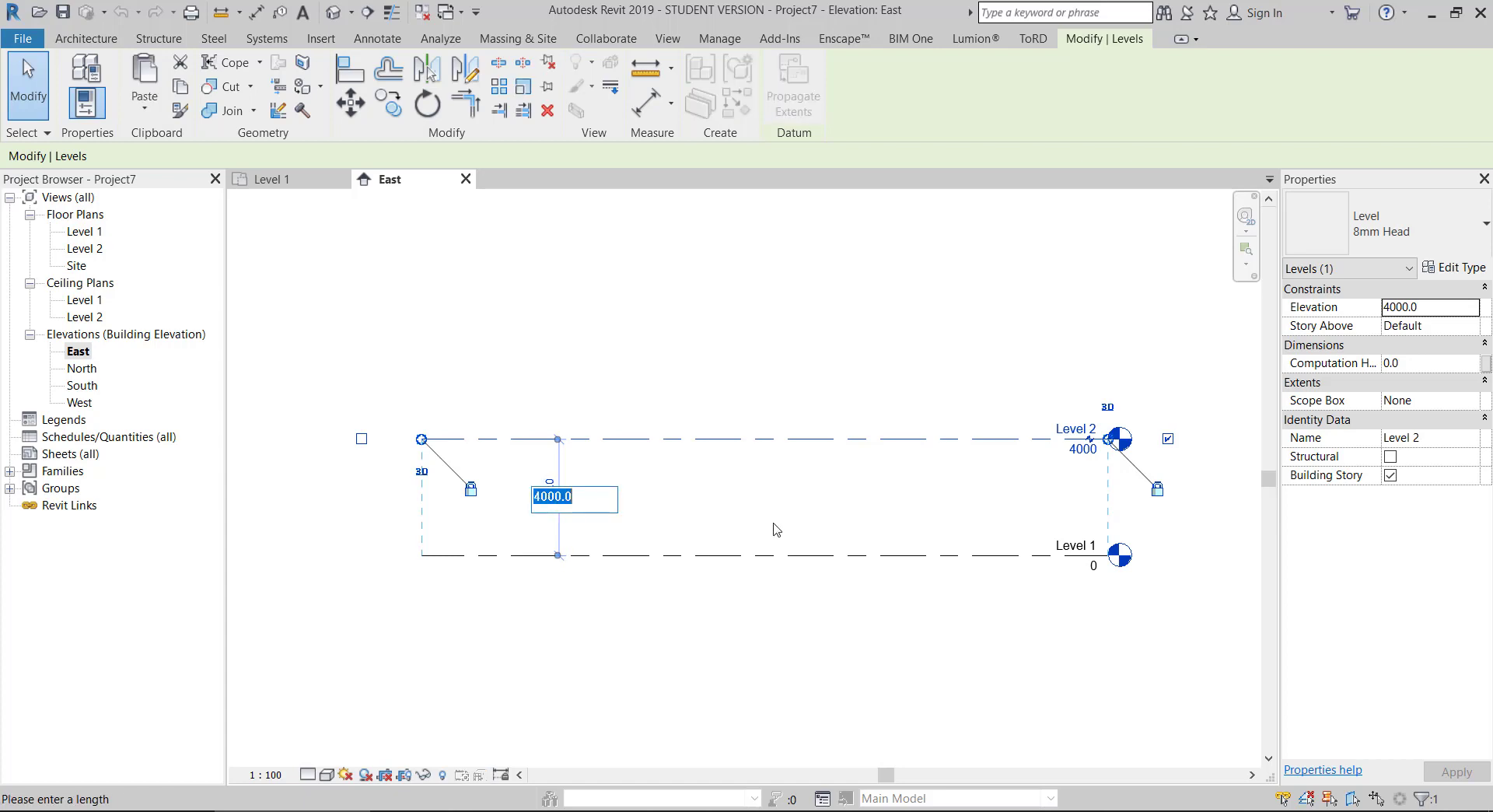
type("3")
type("00")
key("Return")
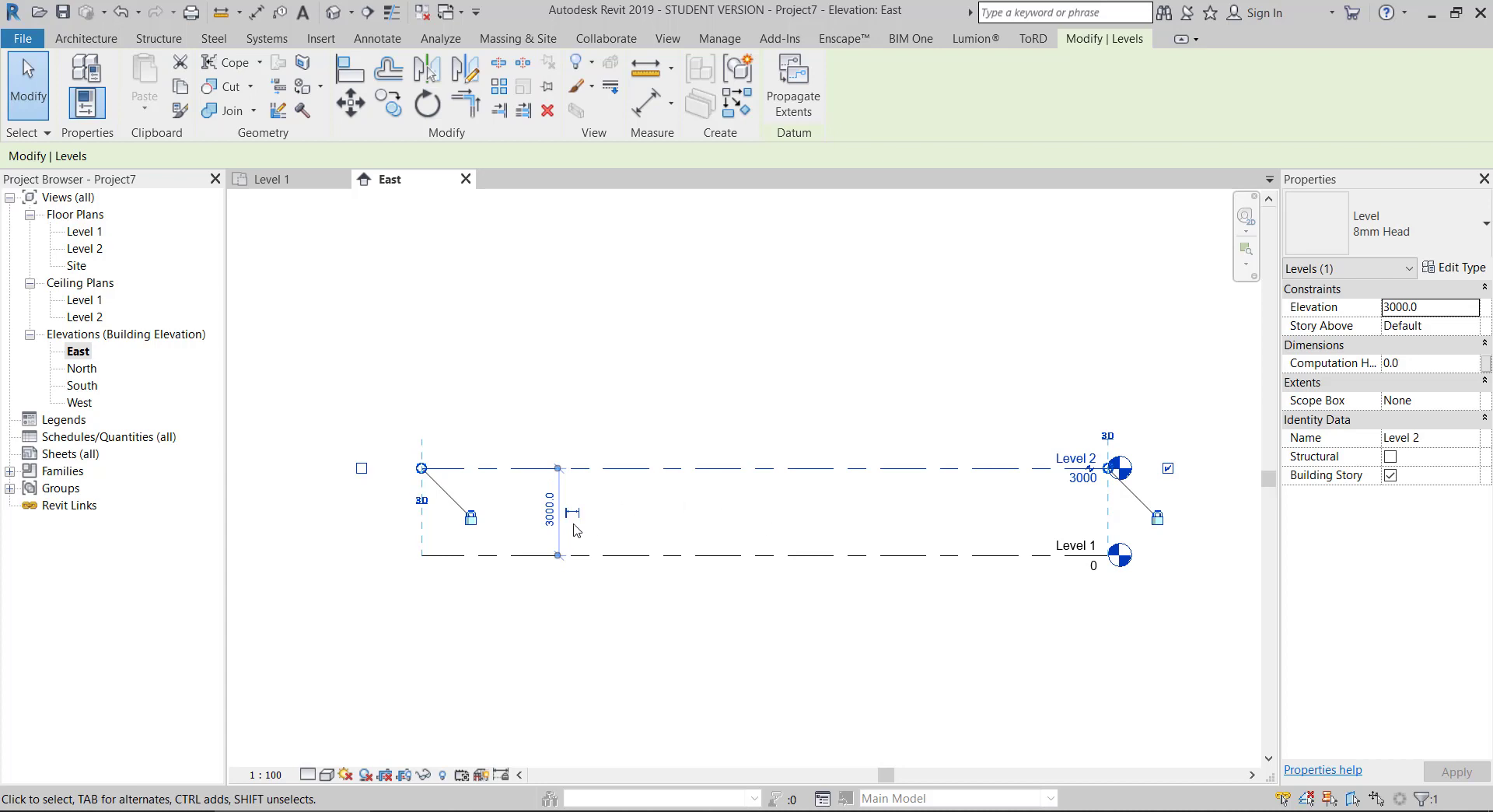
left_click(548, 510)
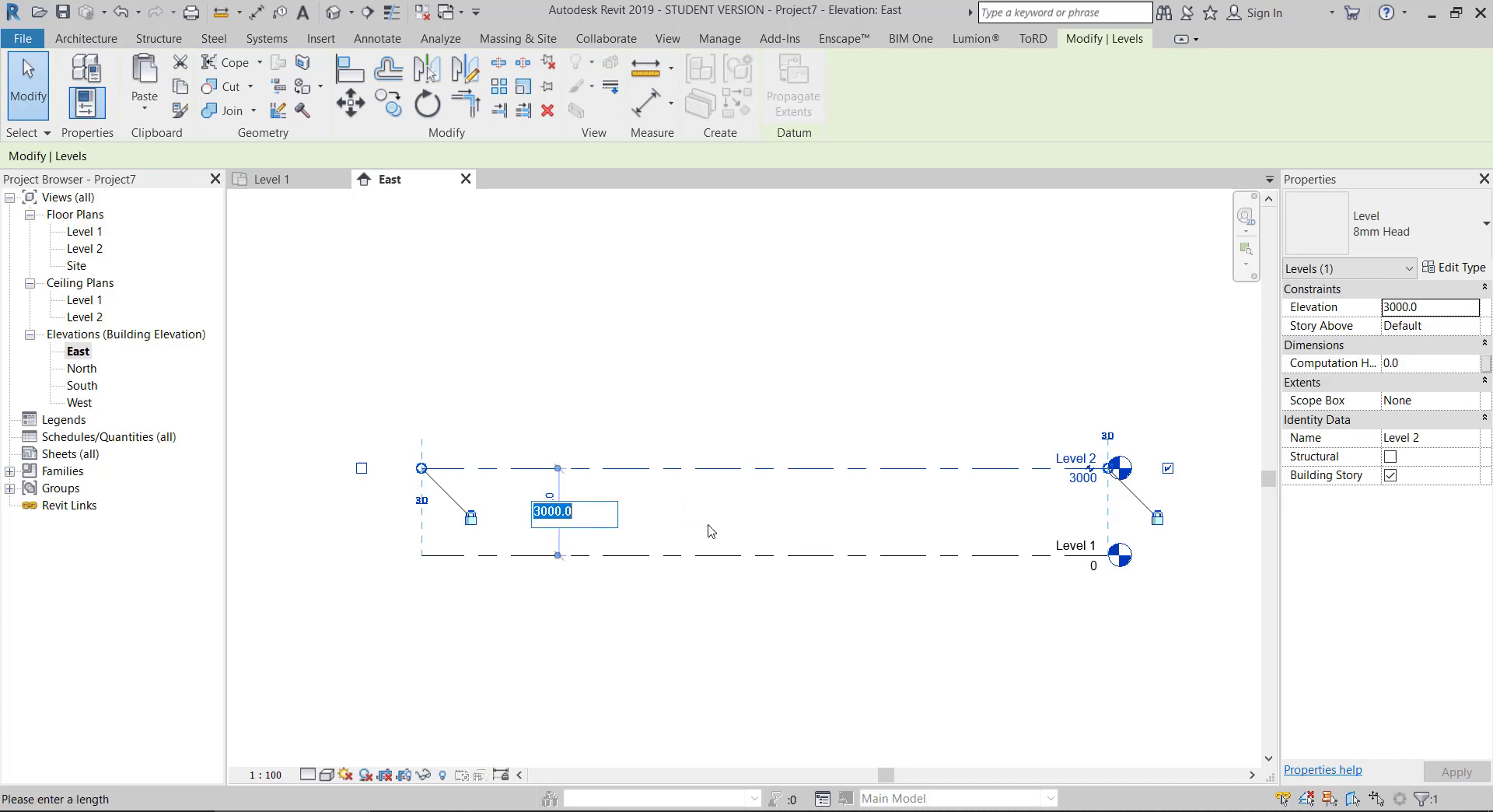
type("3")
key("Return")
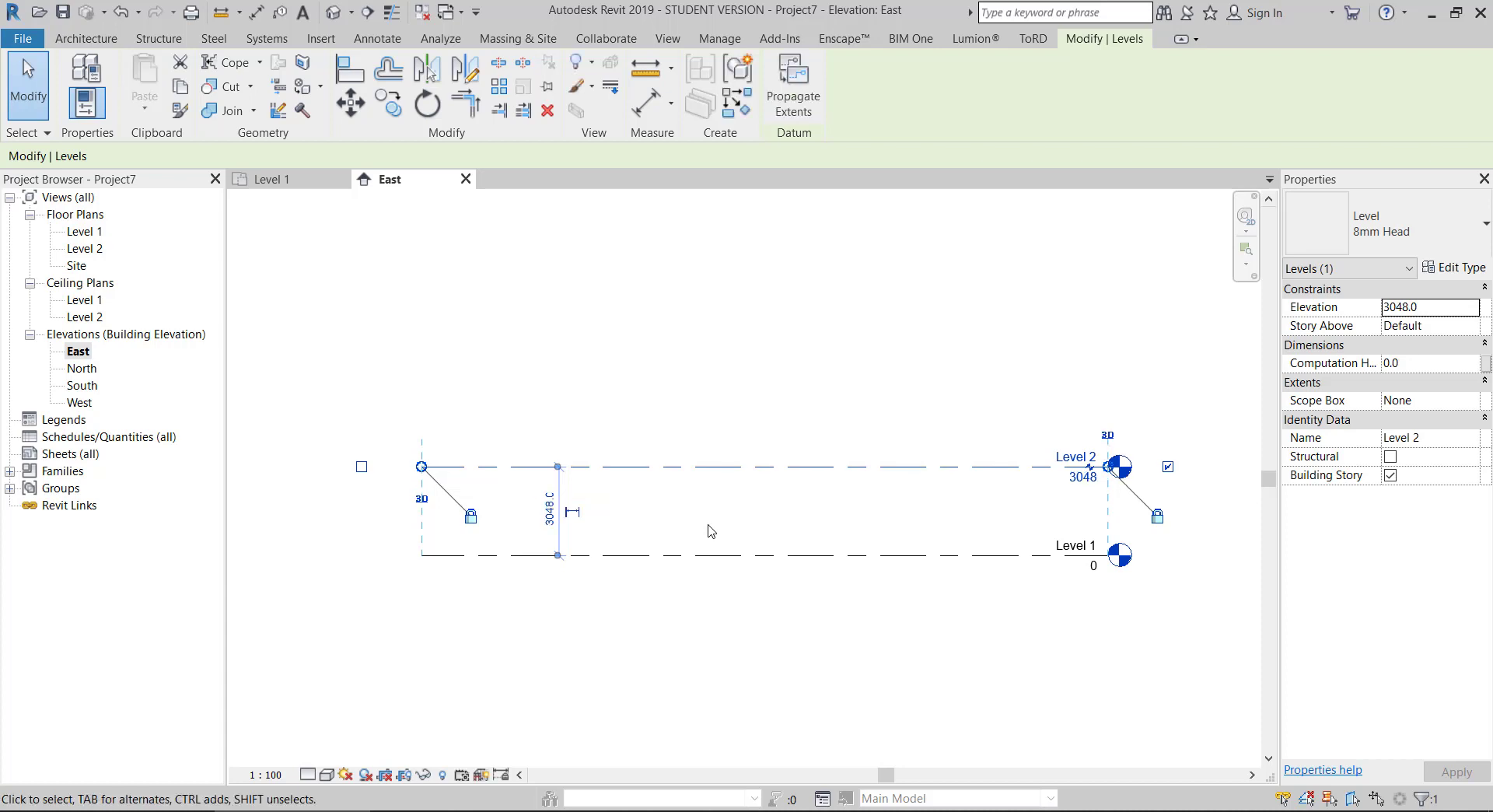
Re-enter Level 2's spacing until it settles at 3000, then deselect it
left_click(549, 509)
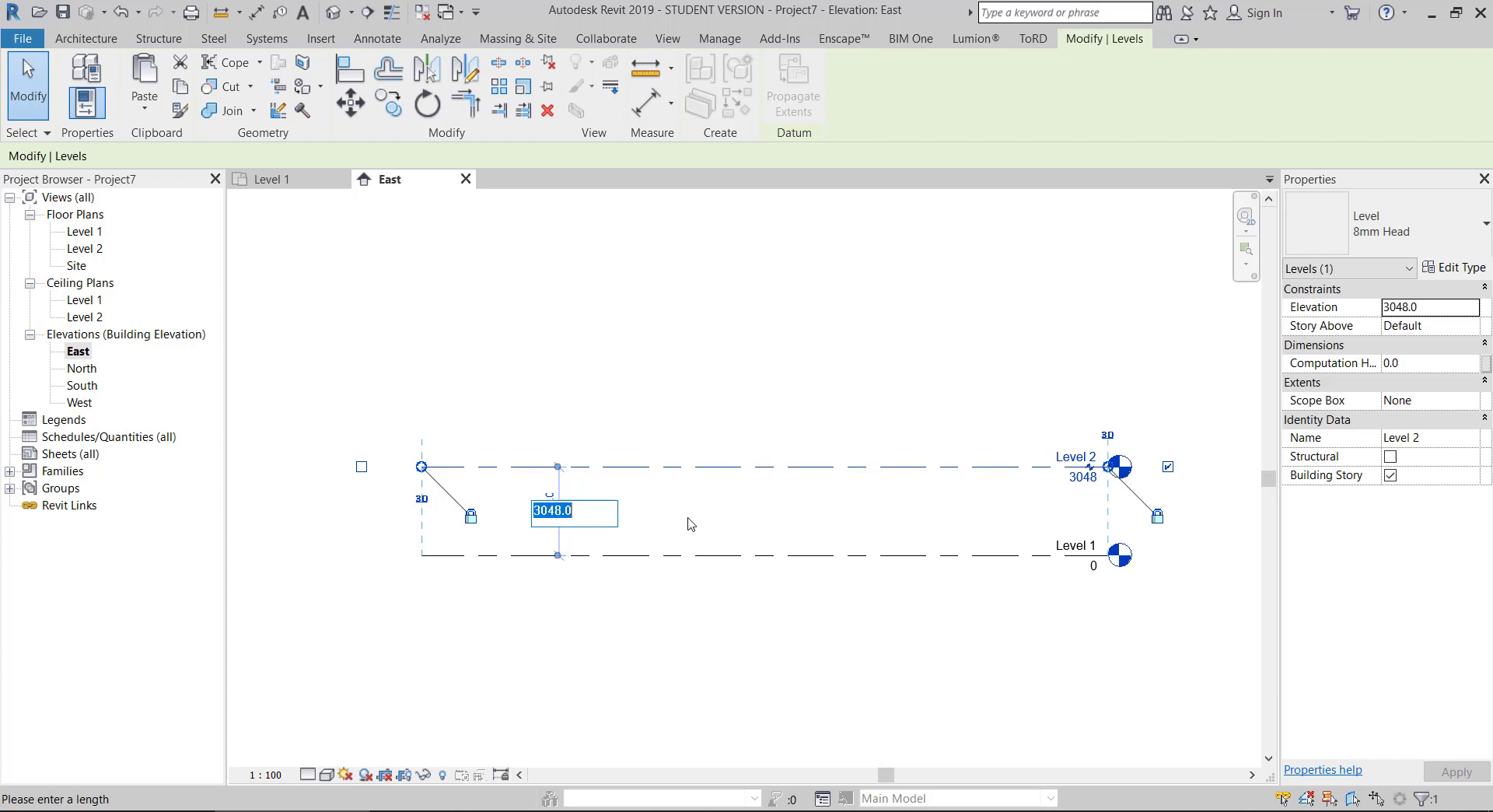
type("3m")
key("Return")
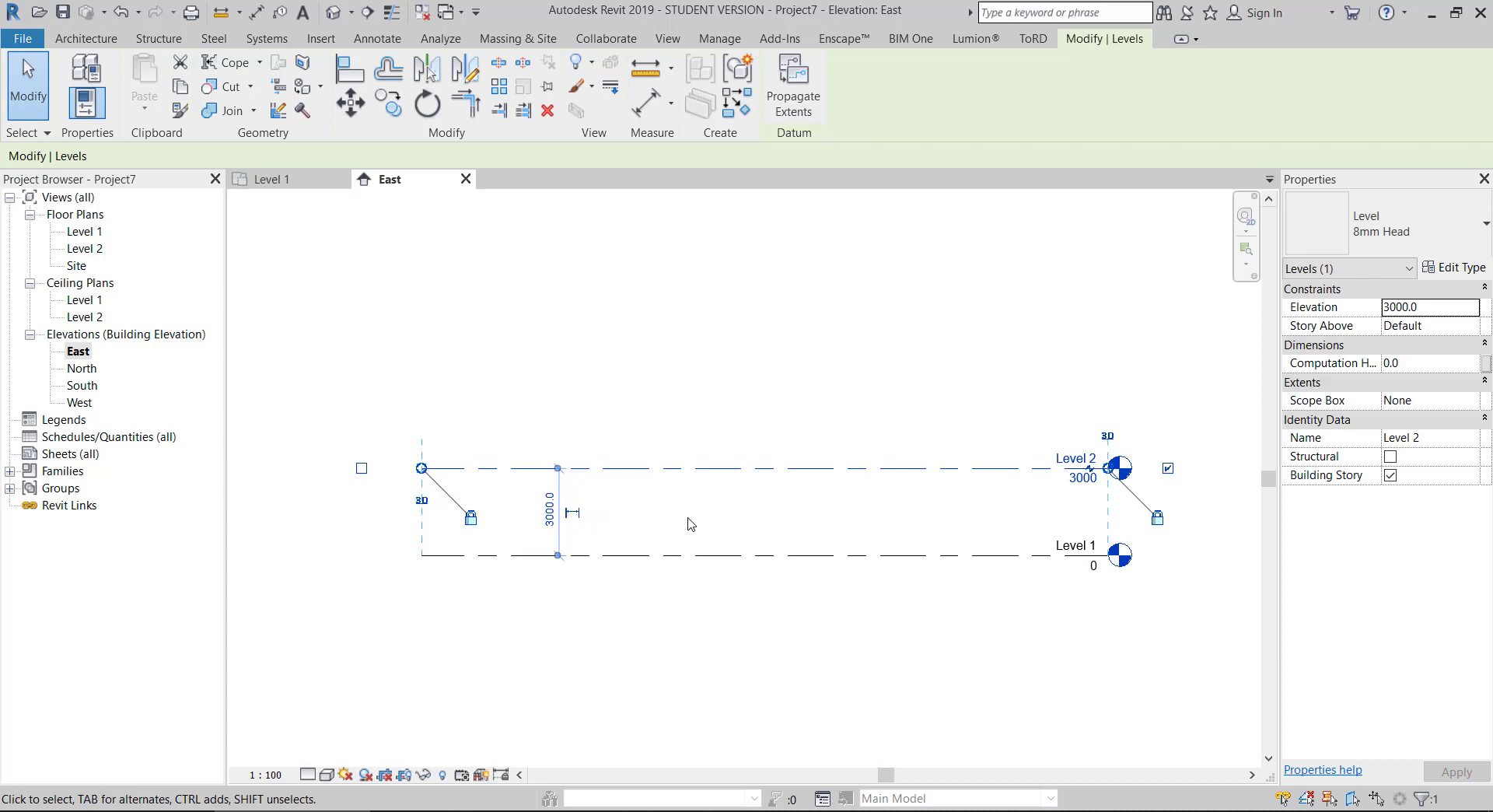
left_click(550, 510)
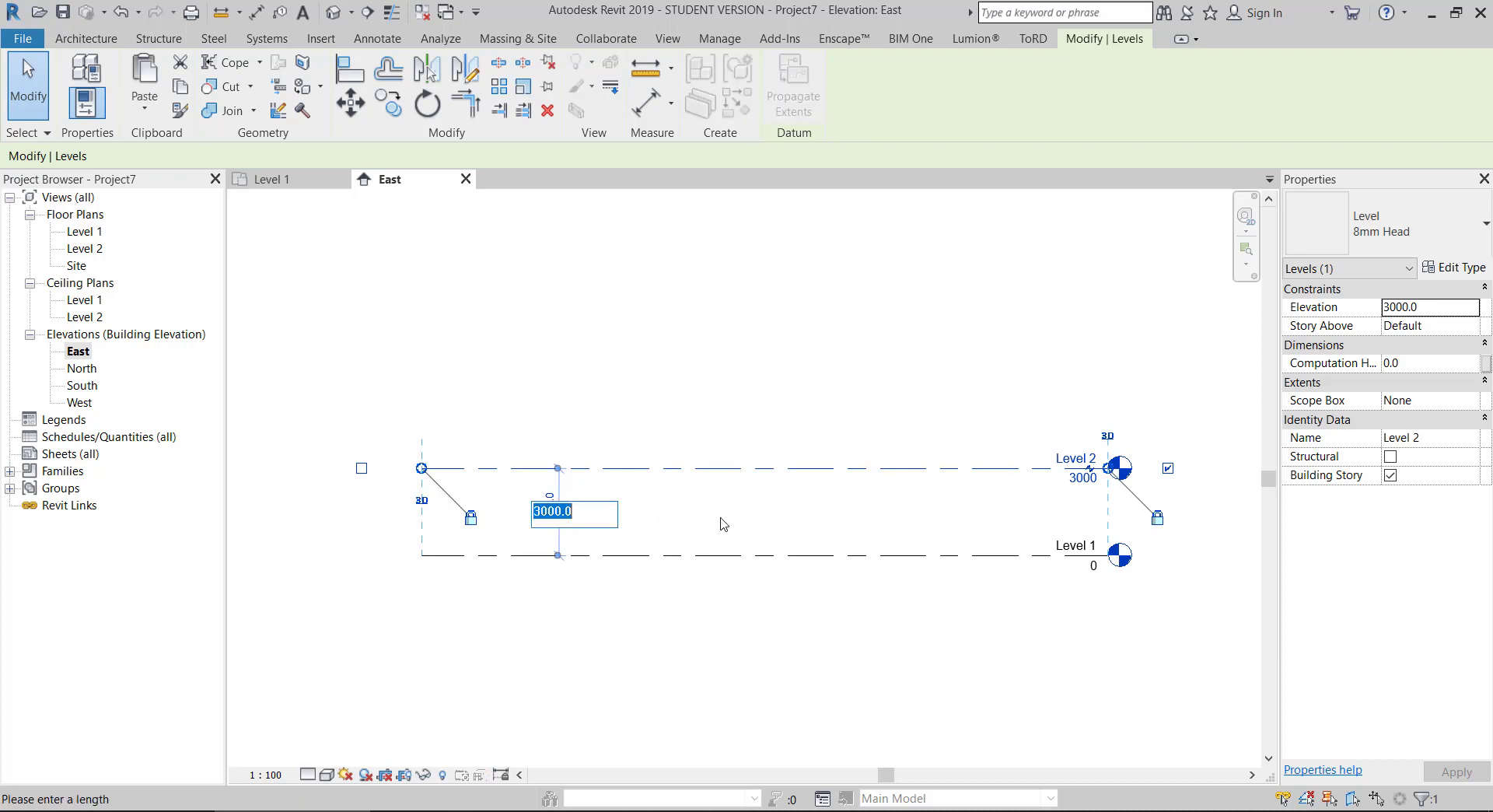
type("30")
type("0")
key("Return")
left_click(720, 523)
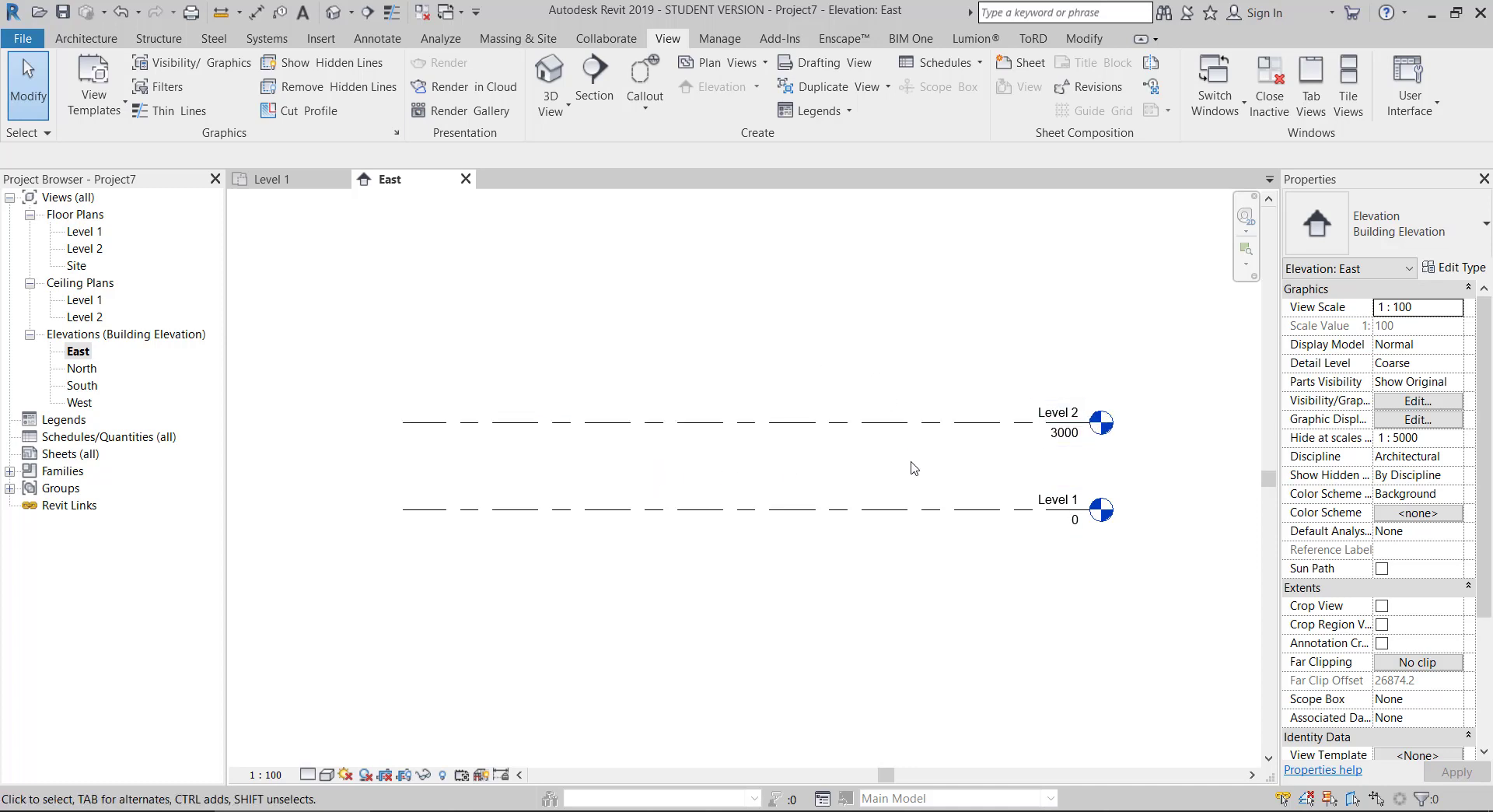
double_click(1103, 423)
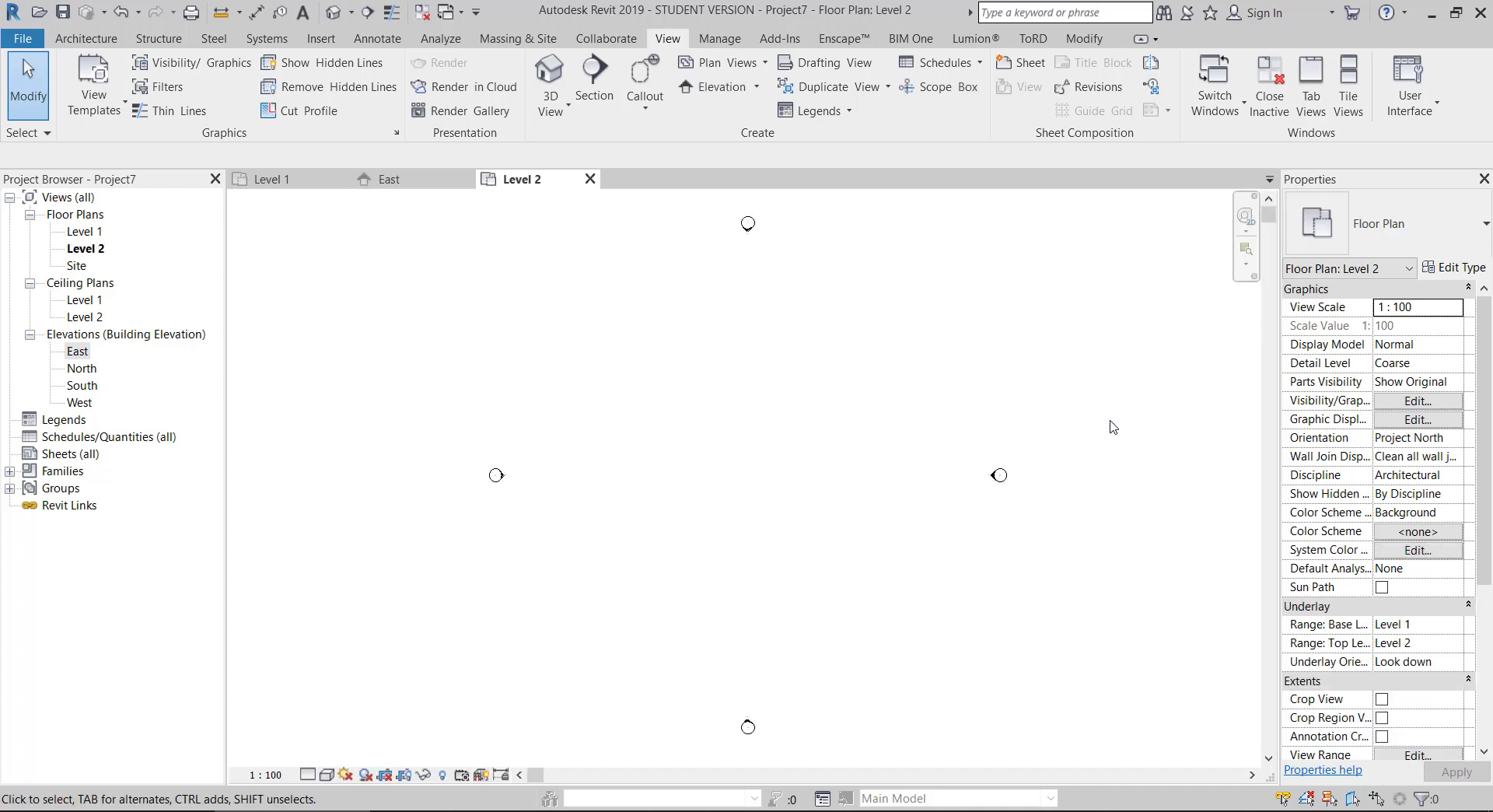
left_click(590, 179)
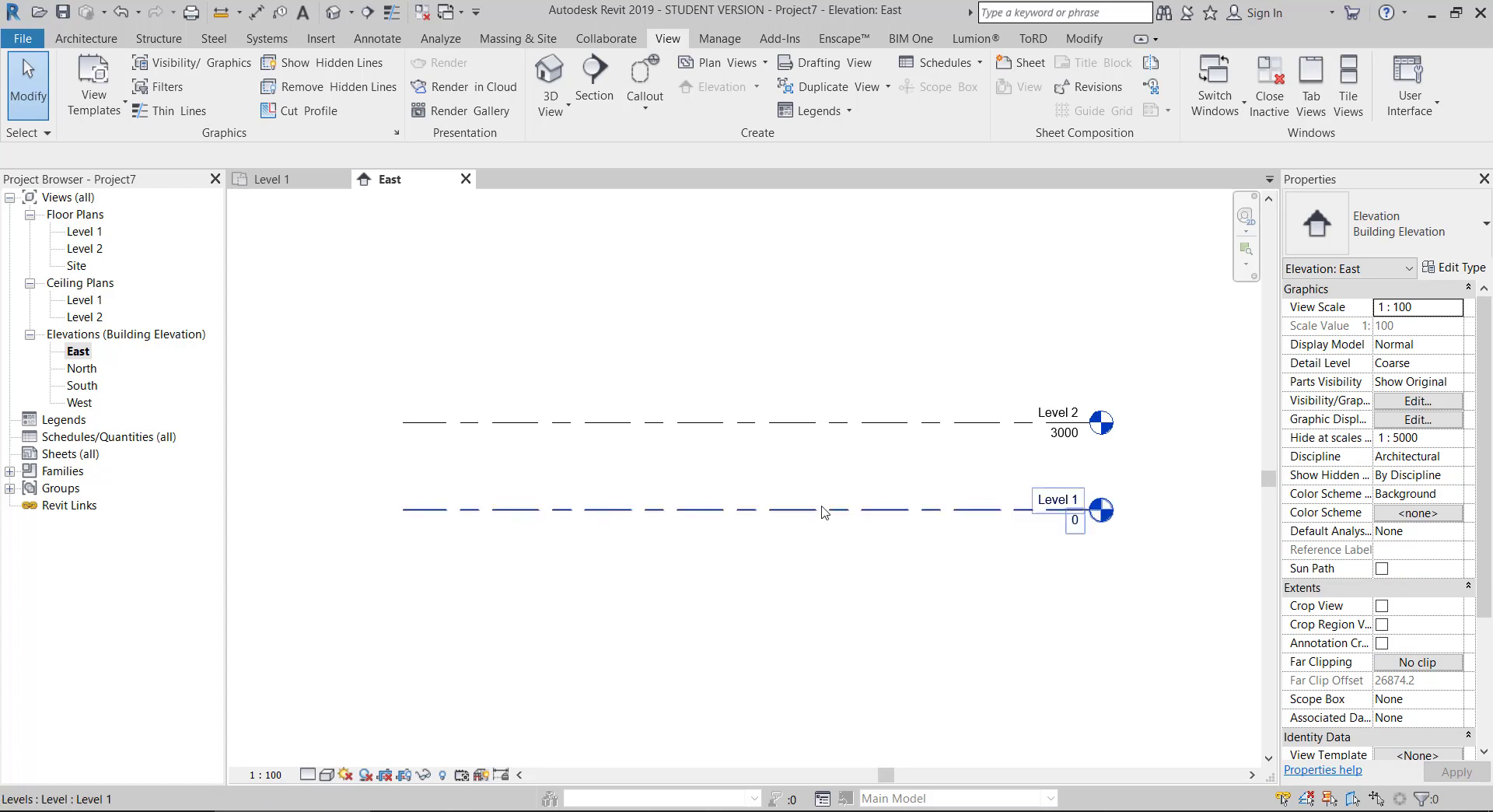
Try a context-menu option on Level 2, then undo it
left_click(872, 423)
right_click(872, 426)
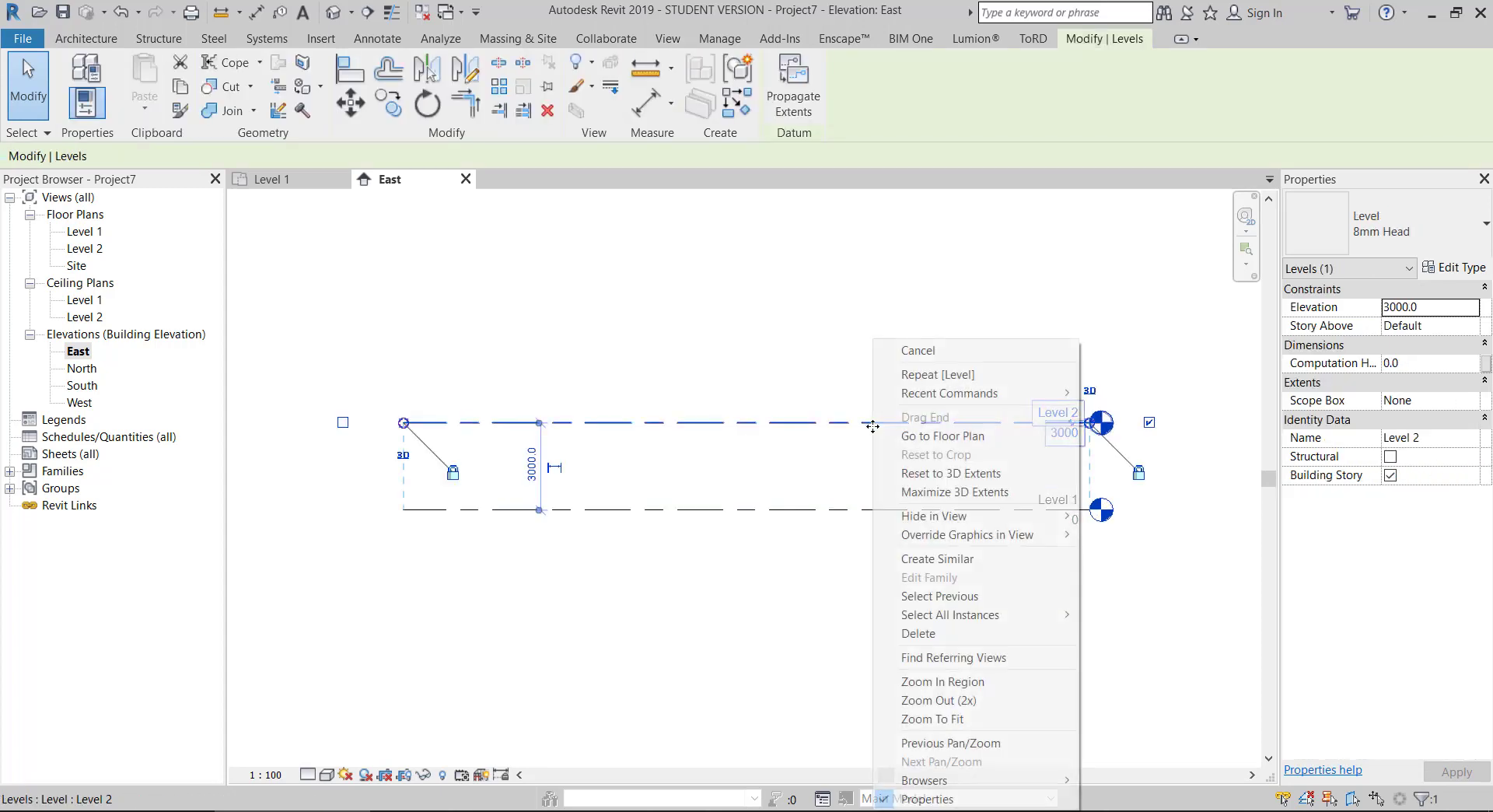
mouse_move(933, 515)
left_click(1156, 519)
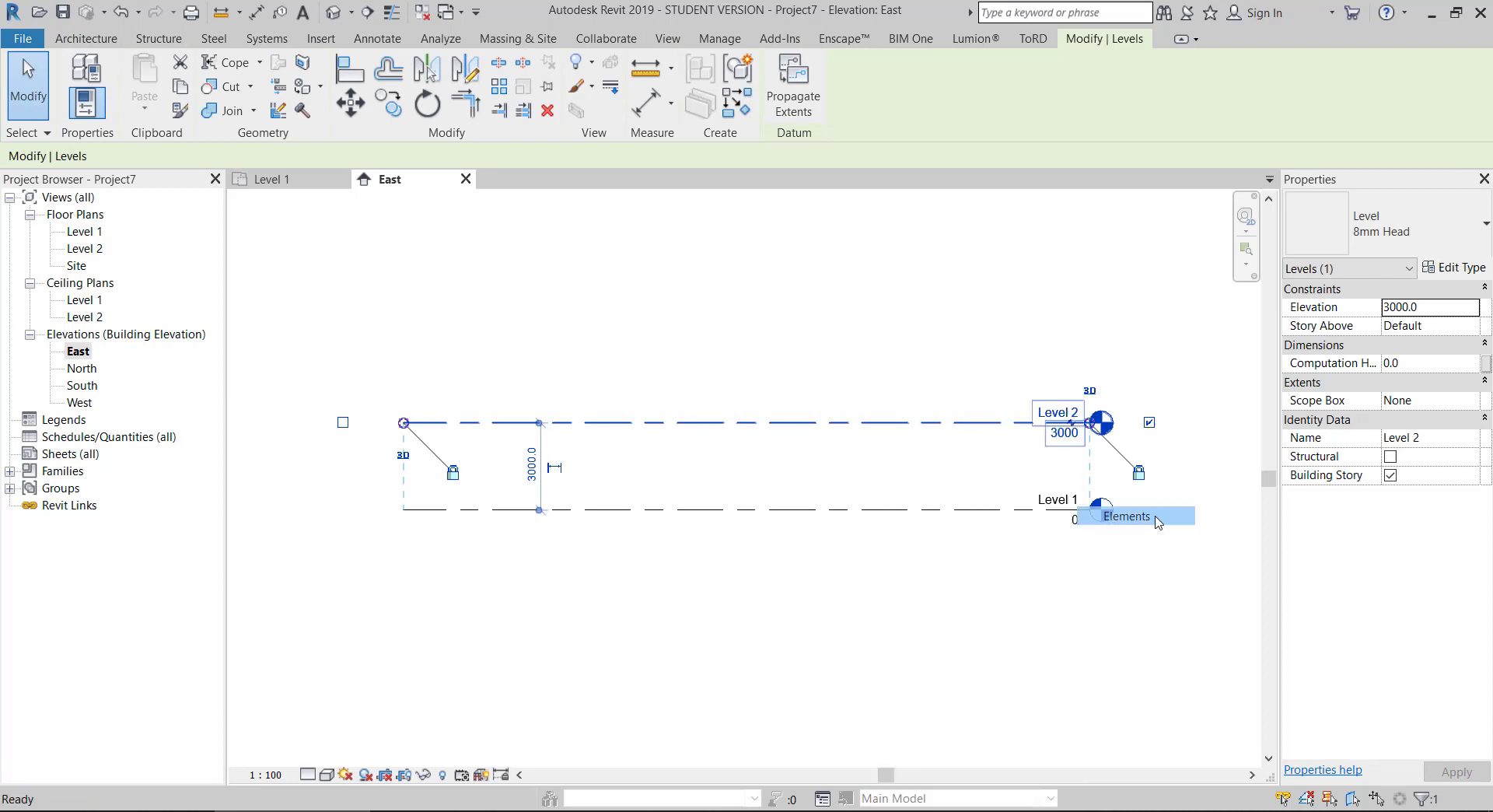
key("ctrl+z")
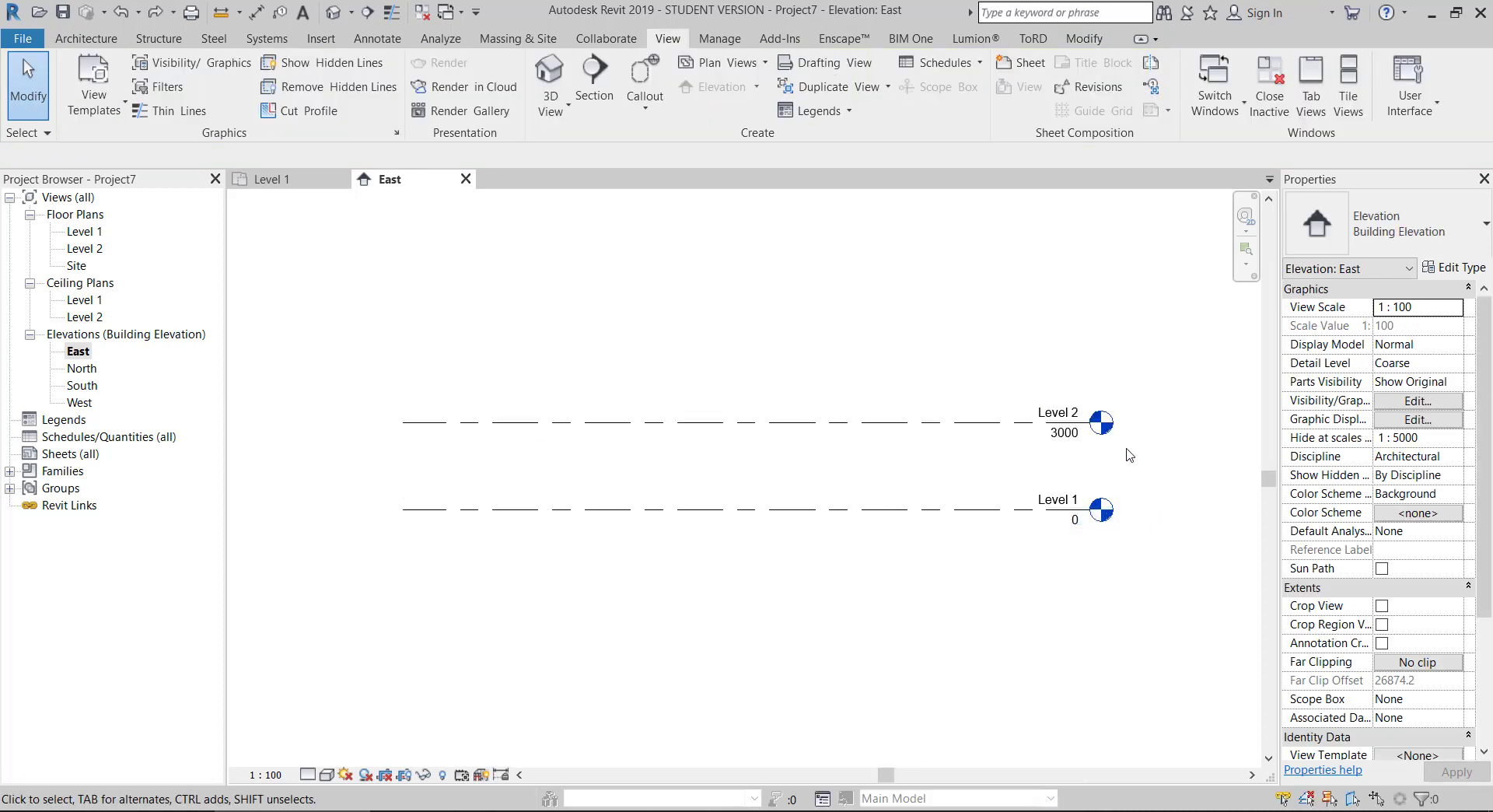
Lengthen the level lines leftward, pan to make room above, and deselect Level 2
scroll(1129, 454, "down", 2)
left_click(723, 433)
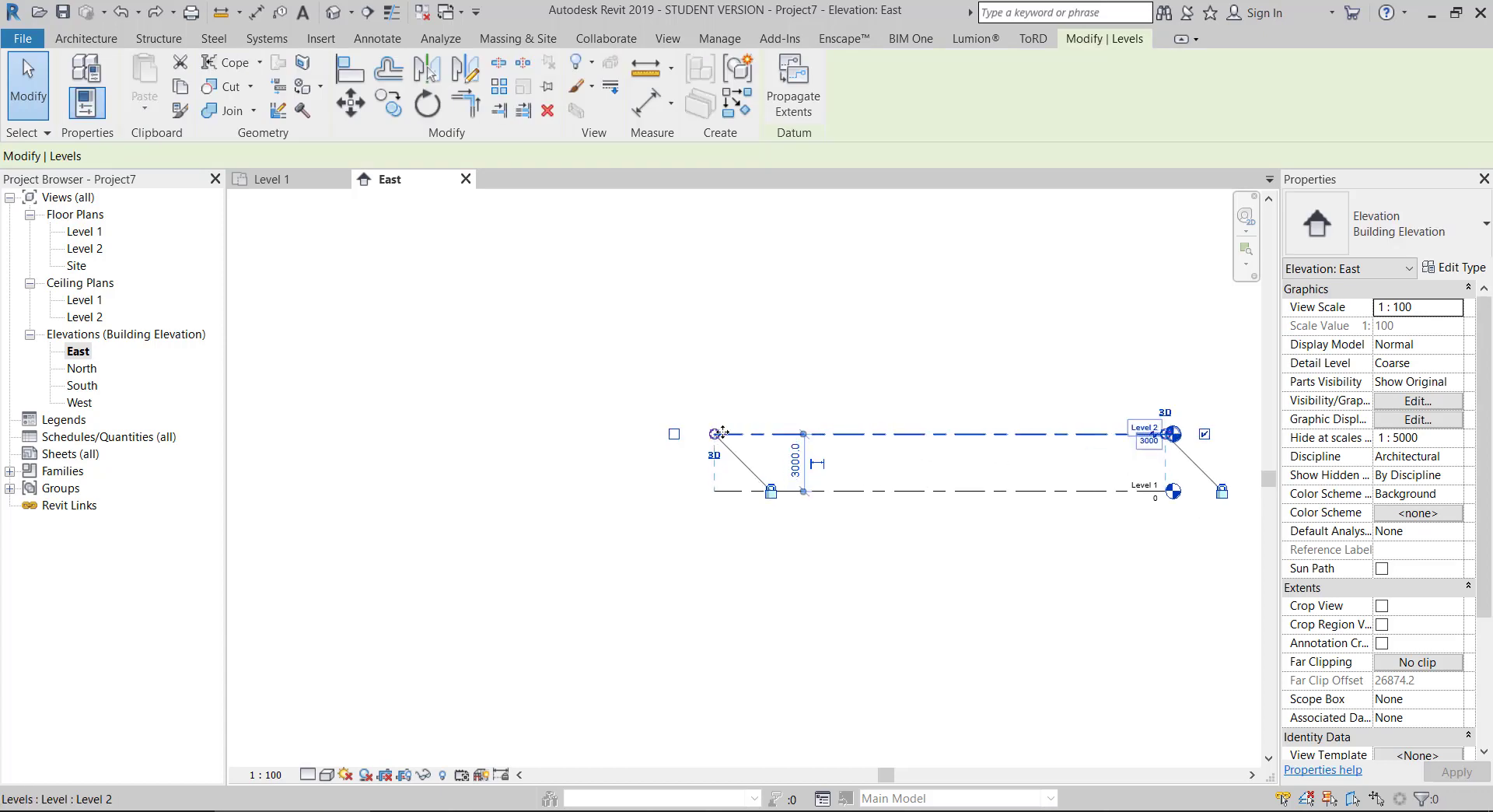
left_click_drag(722, 433, 401, 433)
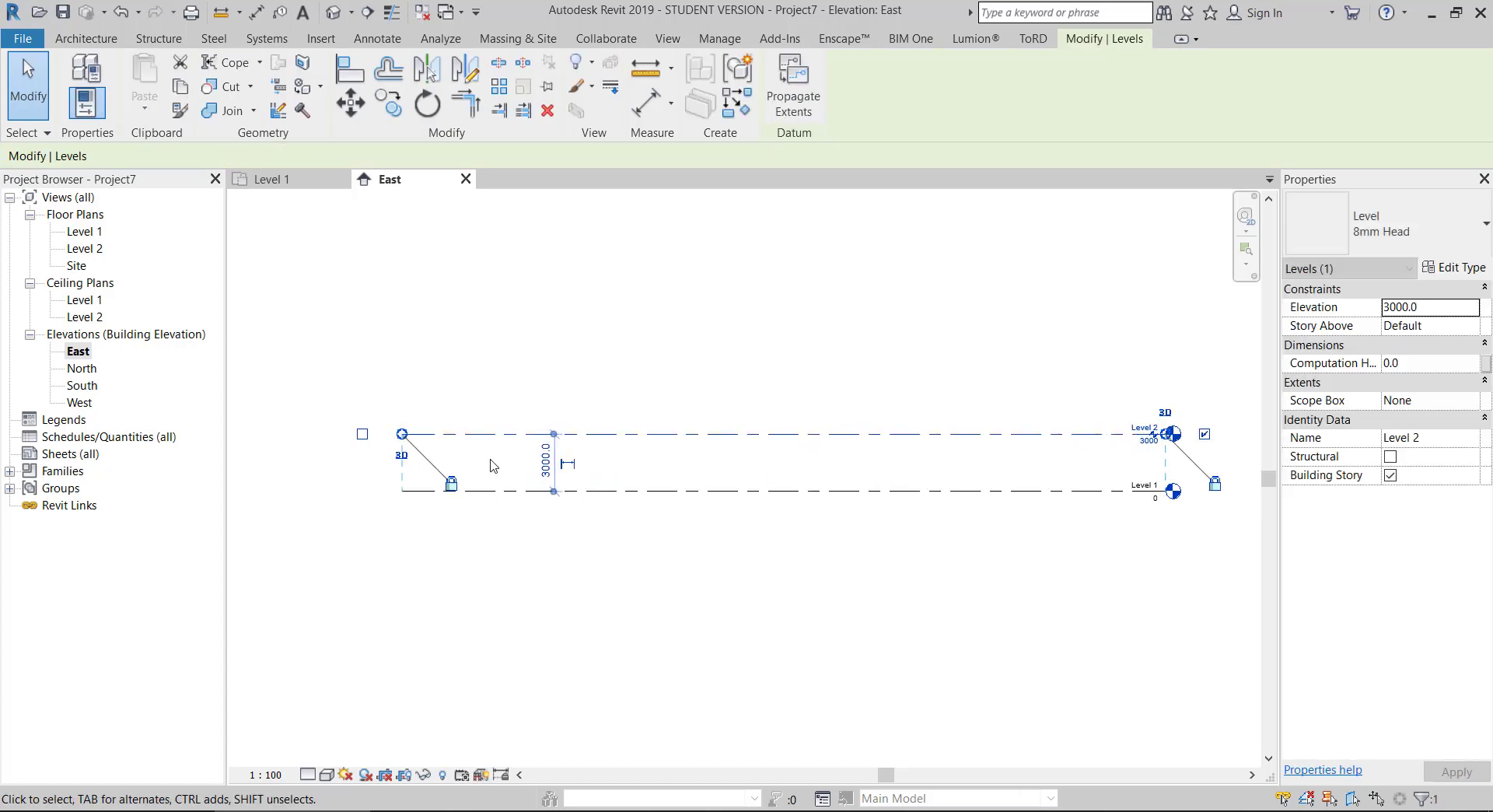
left_click(631, 629)
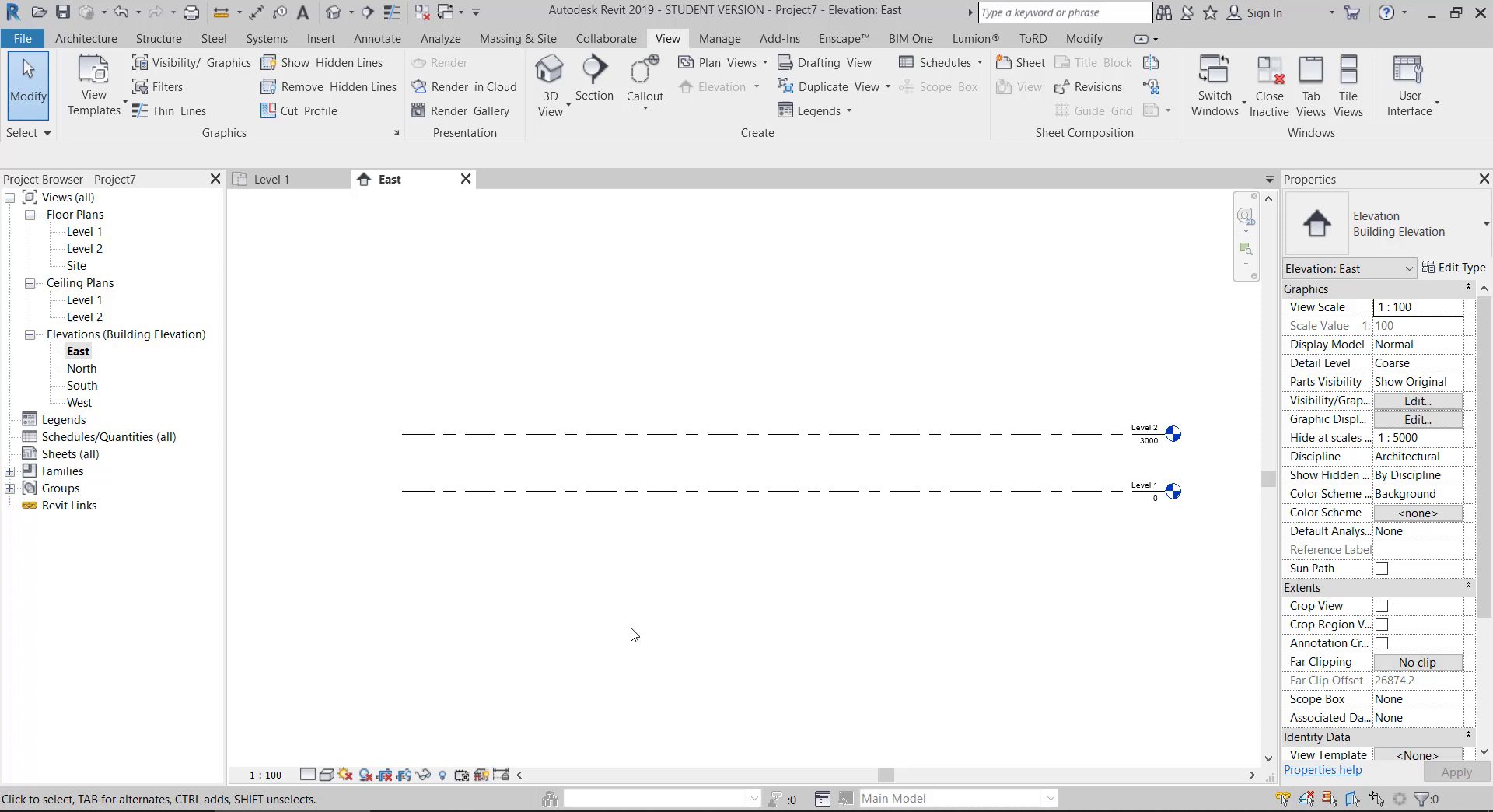
left_click(733, 434)
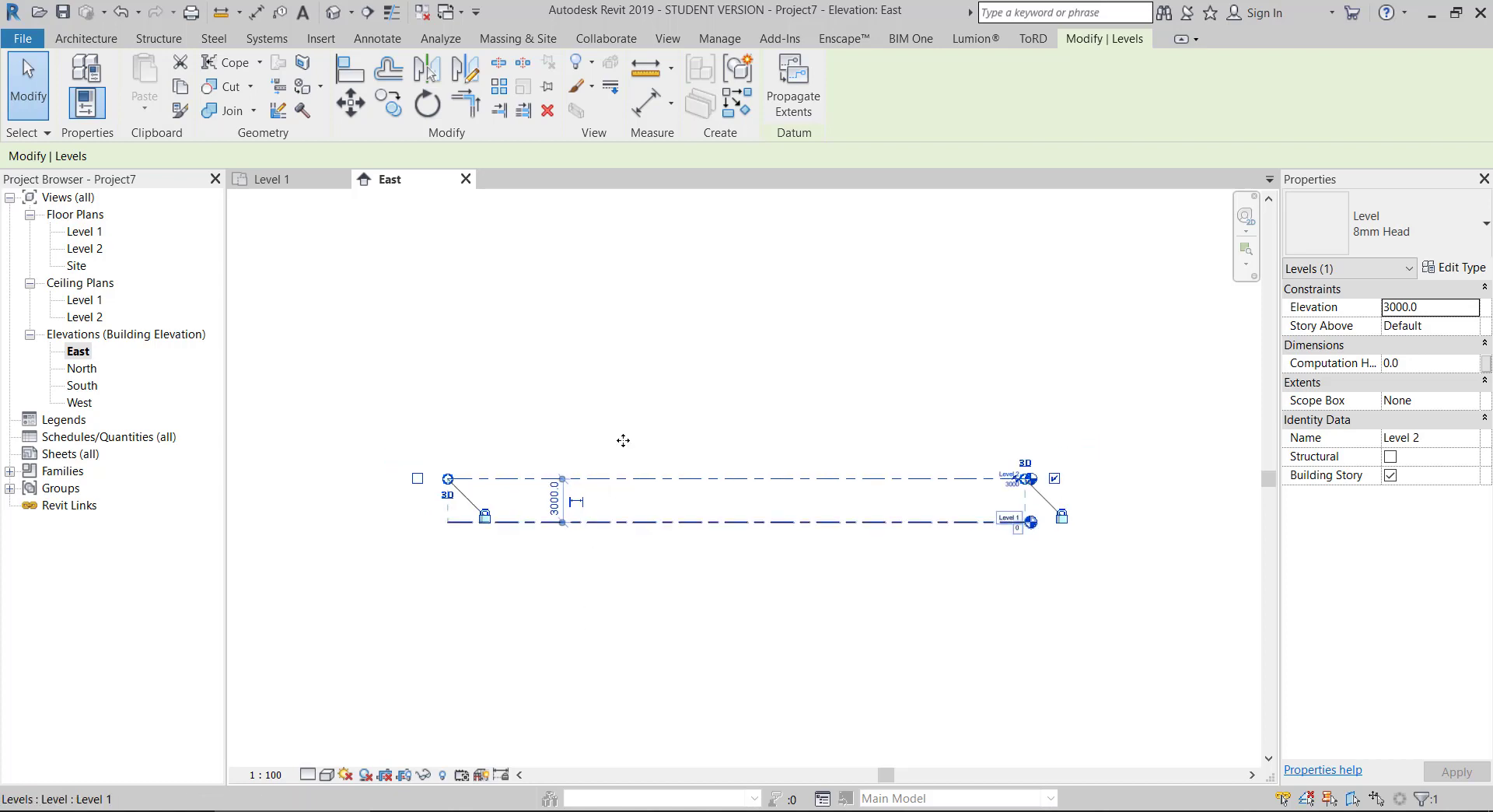
middle_click_drag(458, 429, 454, 491)
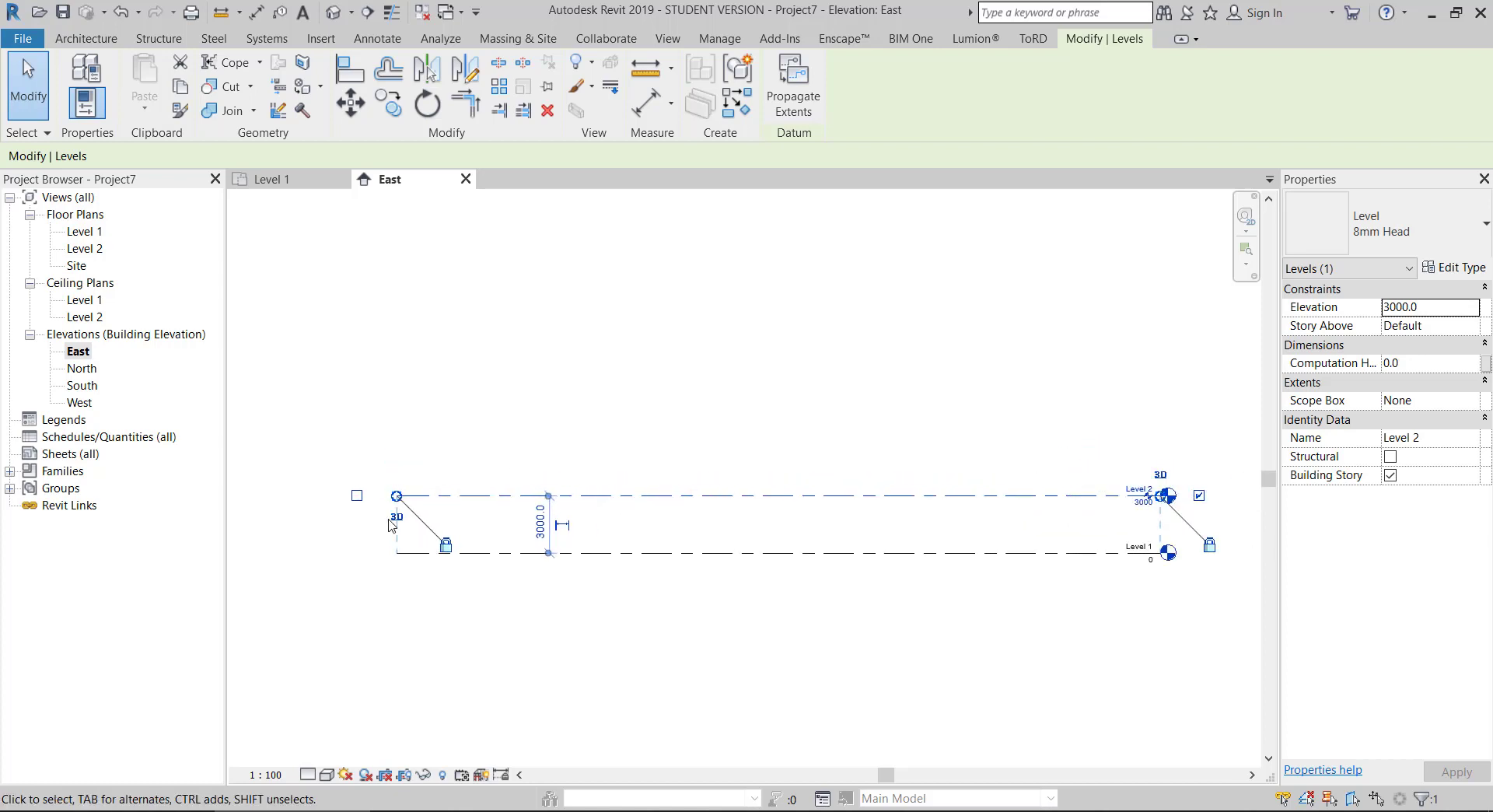
key("Escape")
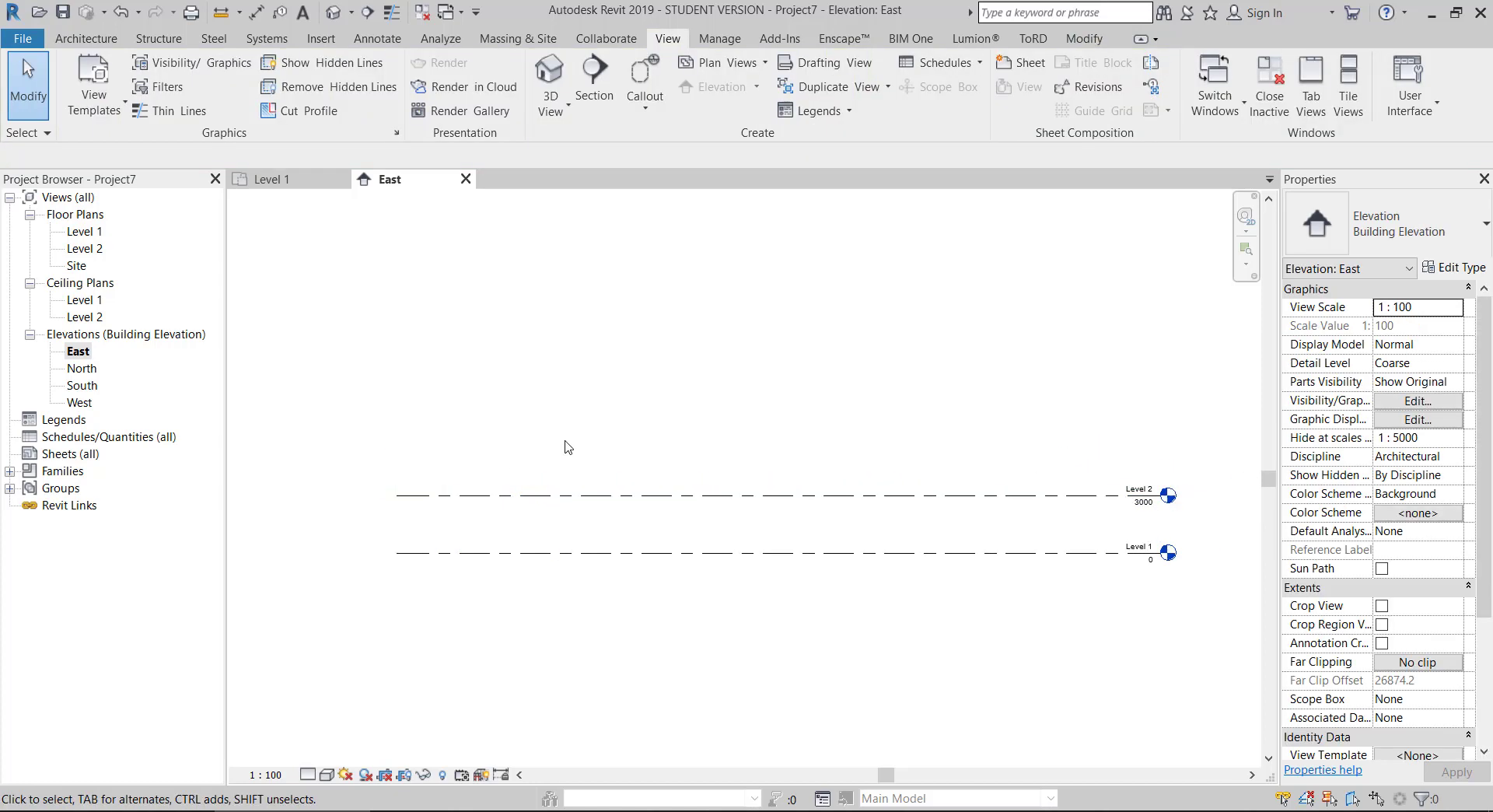
Add Level 3 at 6000, 3000 above Level 2, with the LL Level tool
key("l")
key("l")
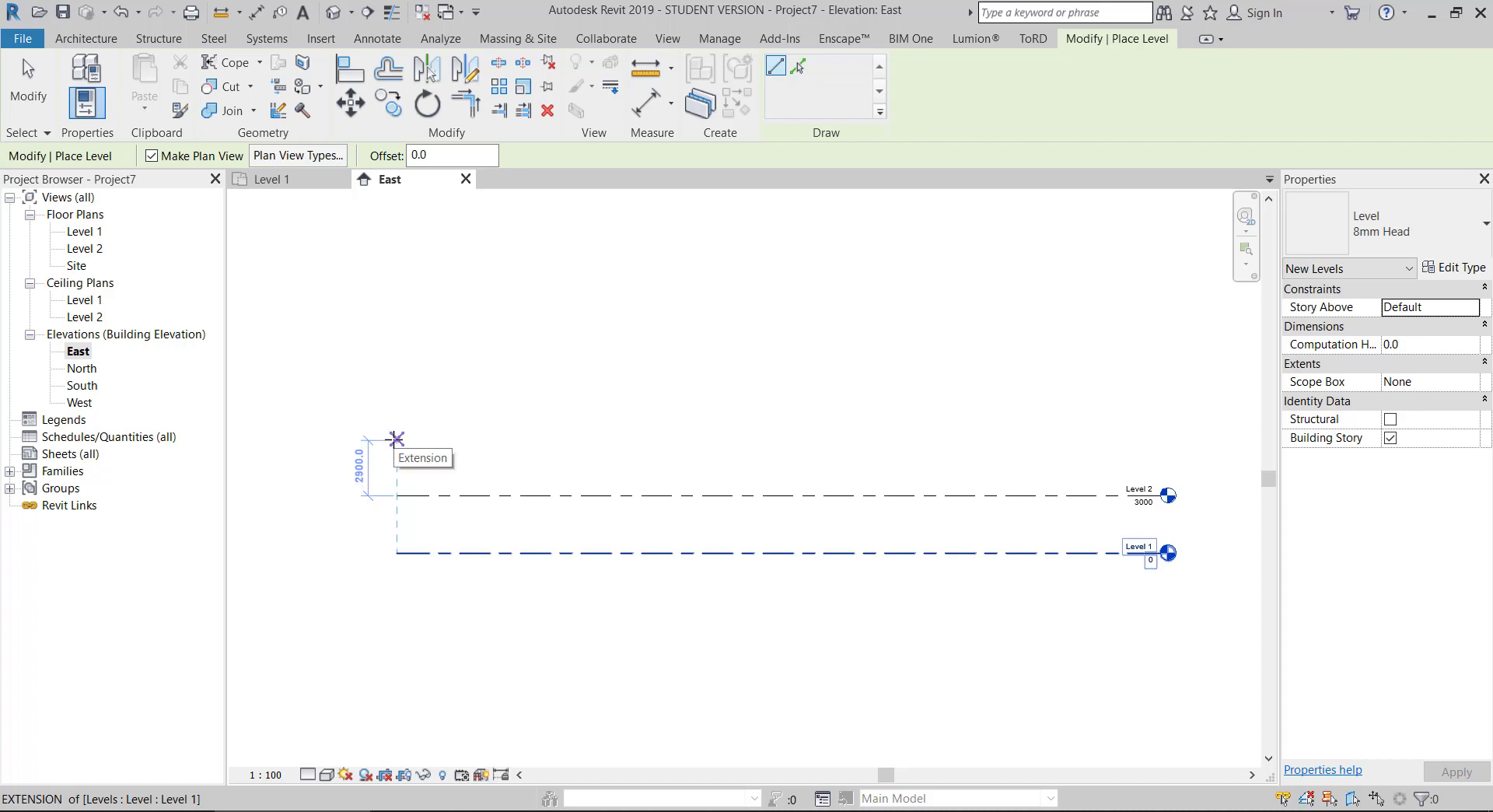
type("3000")
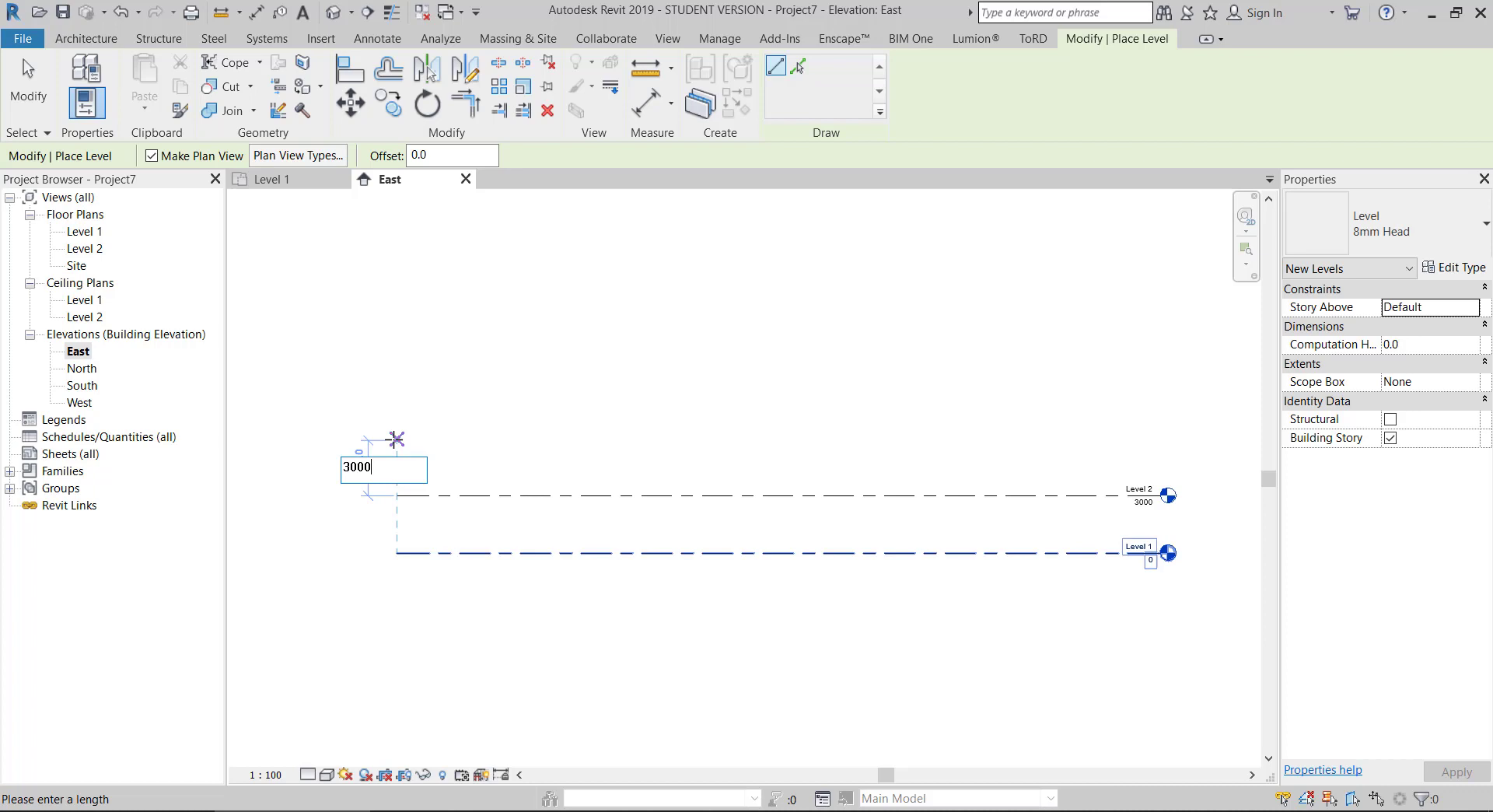
key("Return")
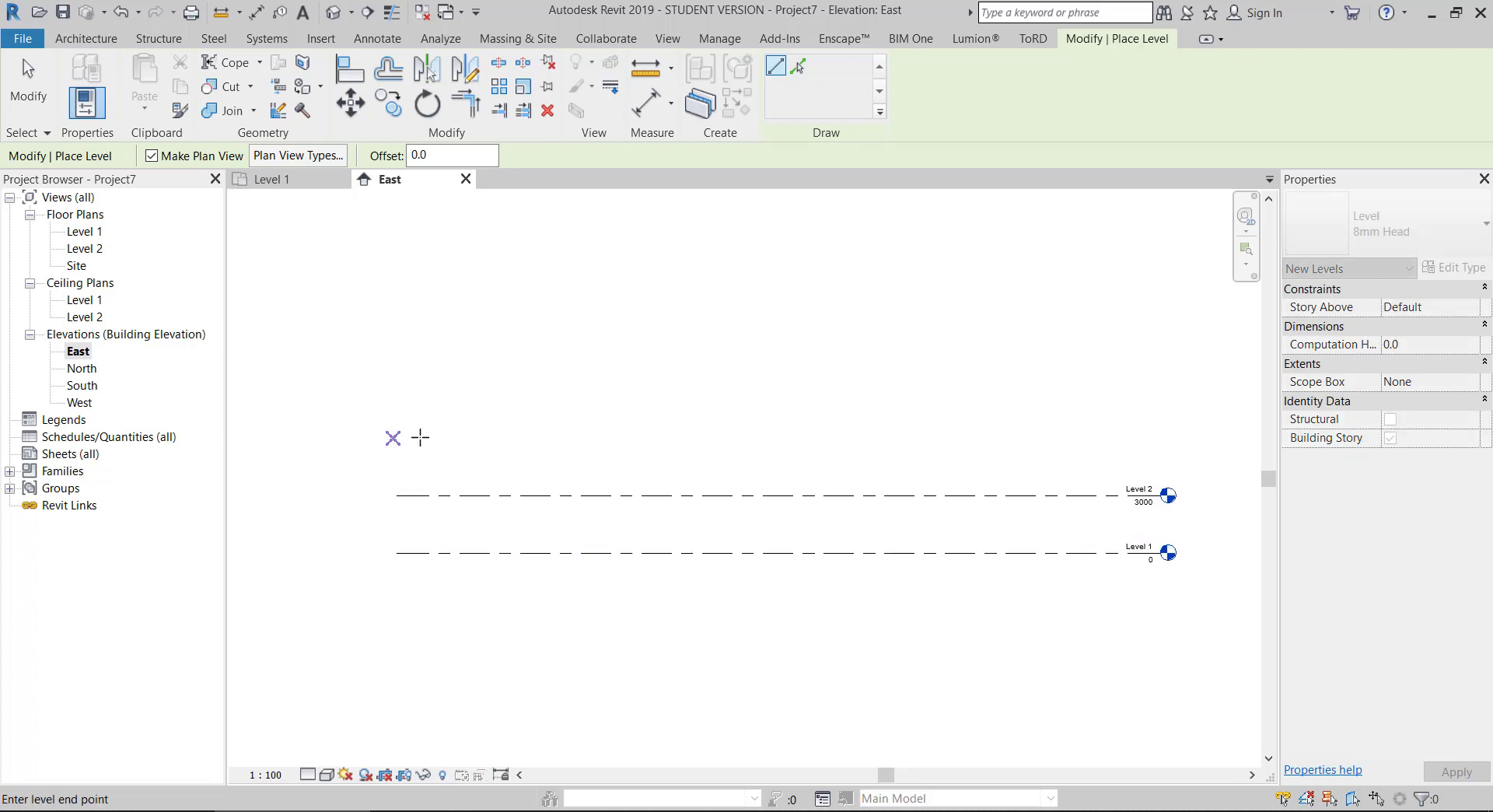
left_click(1160, 437)
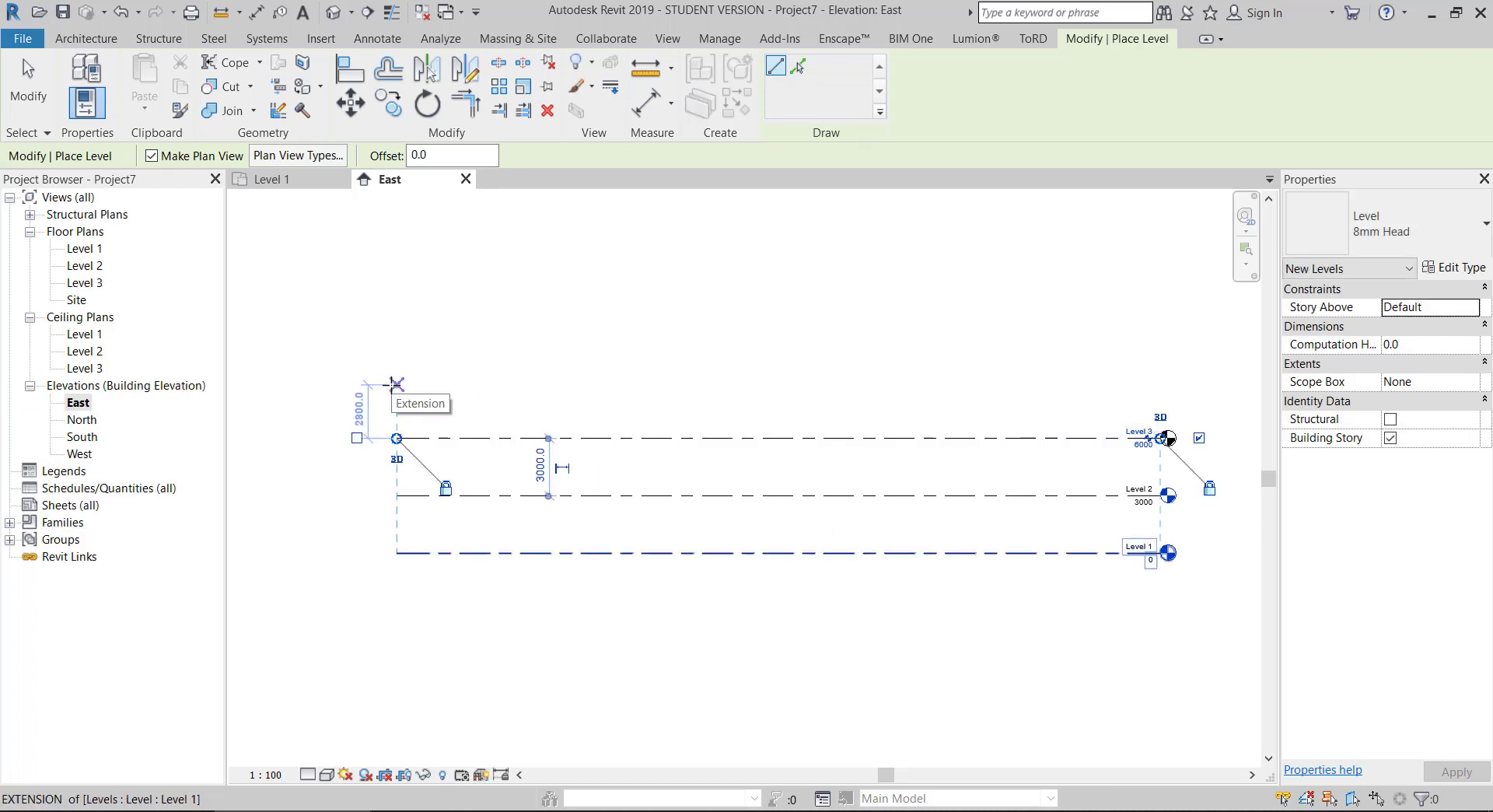
key("Escape")
key("Escape")
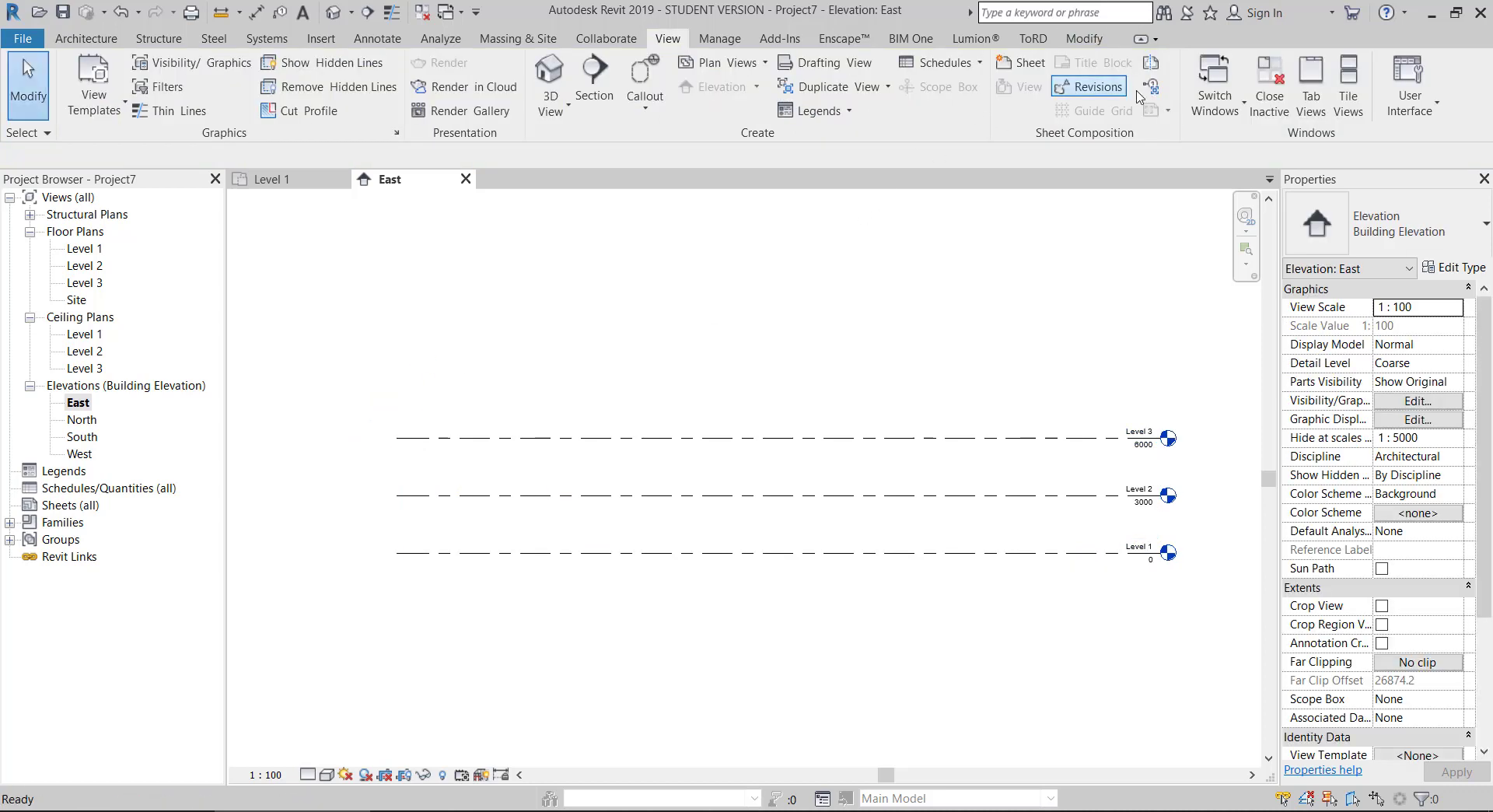
Add Level 4 at 9000, 3000 above Level 3, using Architecture > Level
left_click(82, 40)
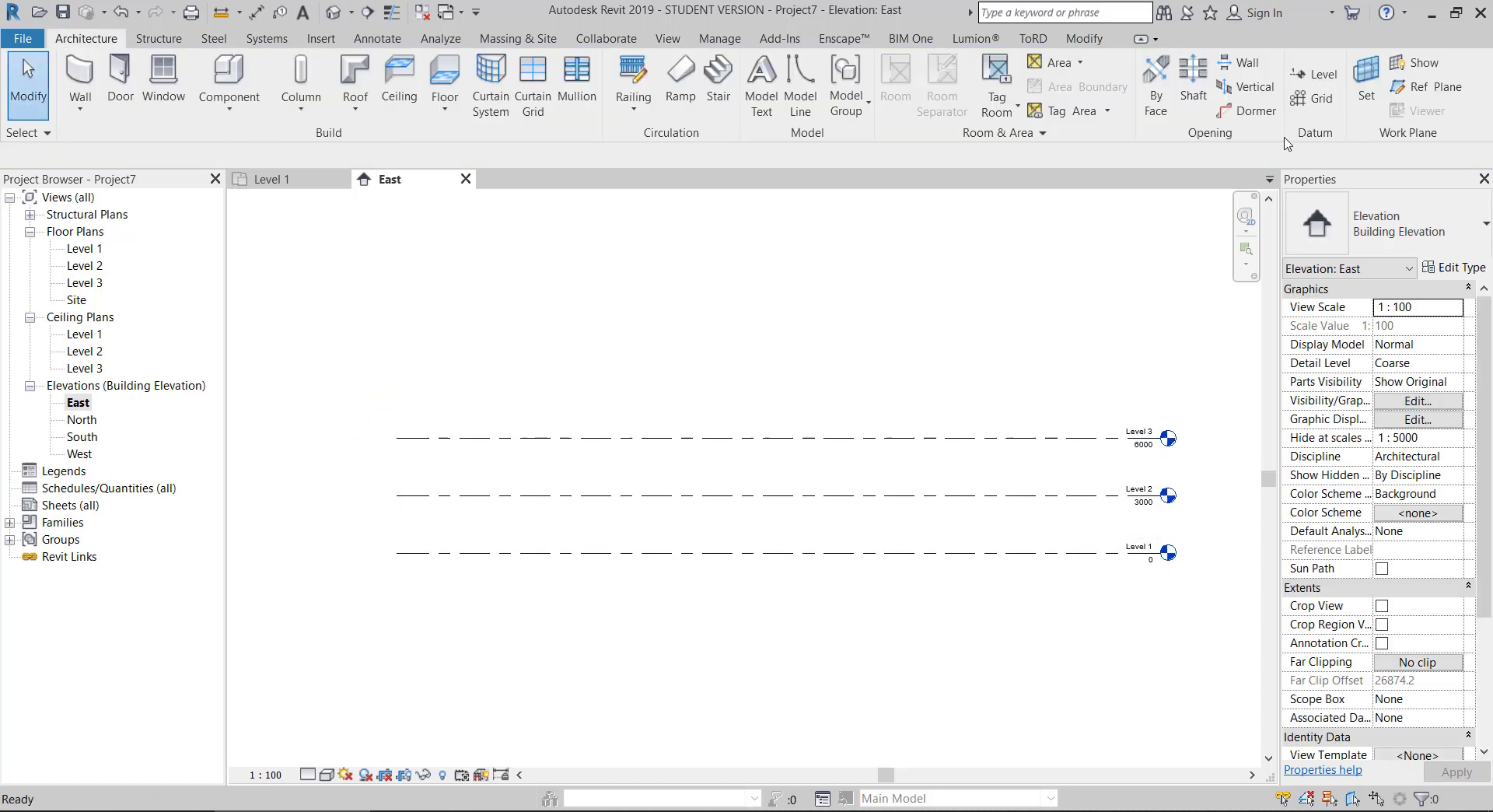
left_click(1319, 75)
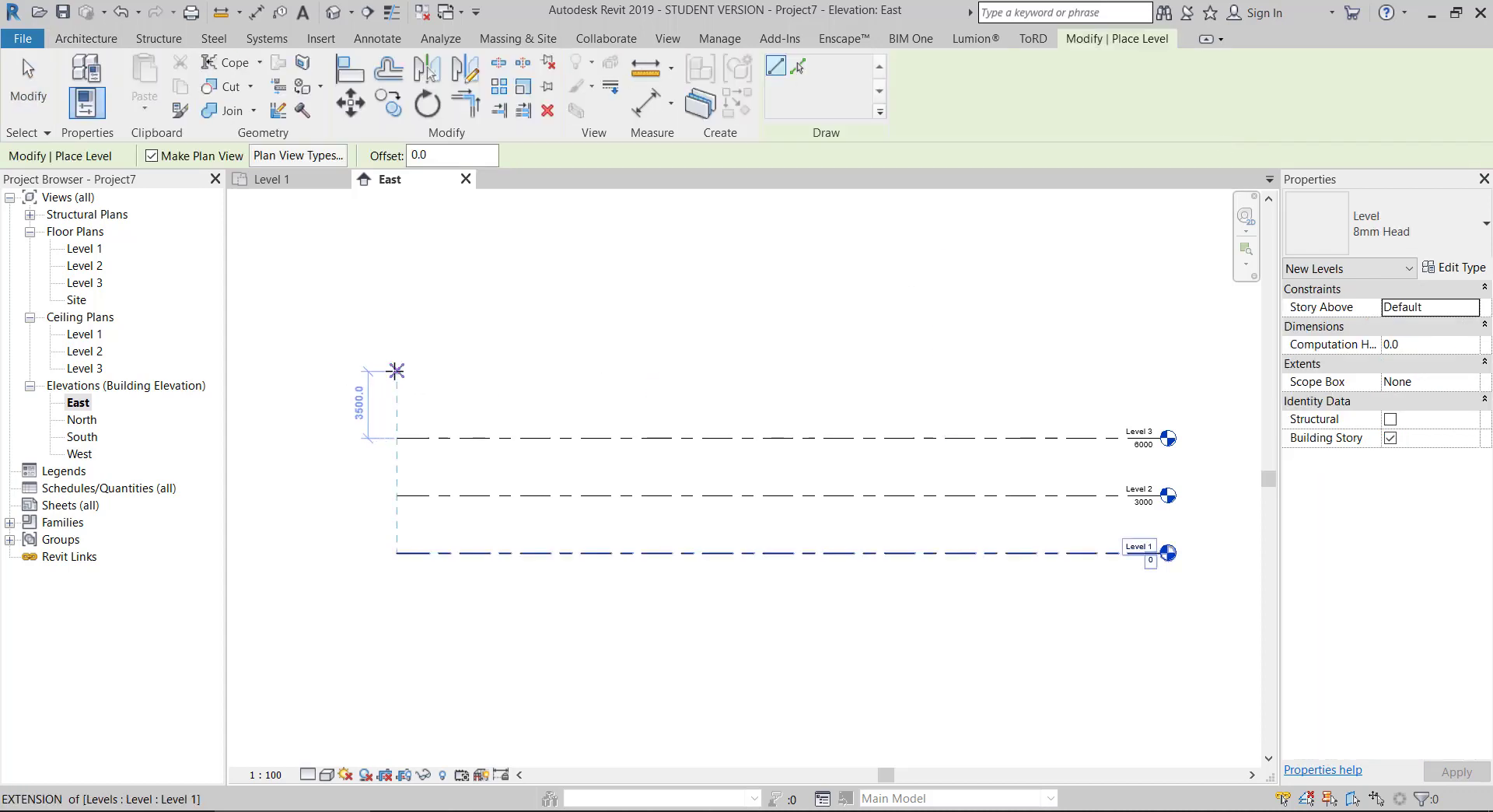
type("30")
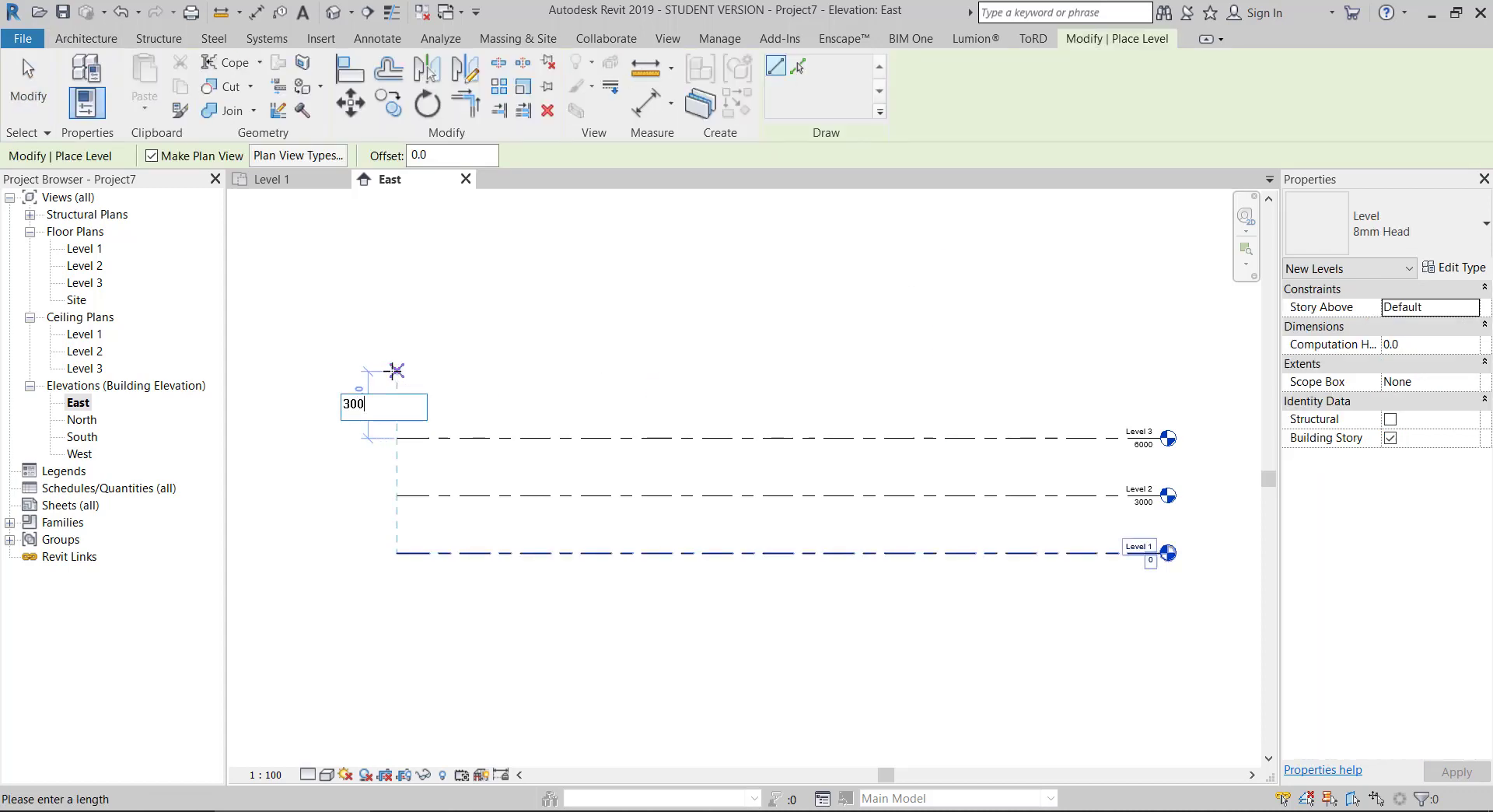
type("0")
key("Return")
left_click(1164, 381)
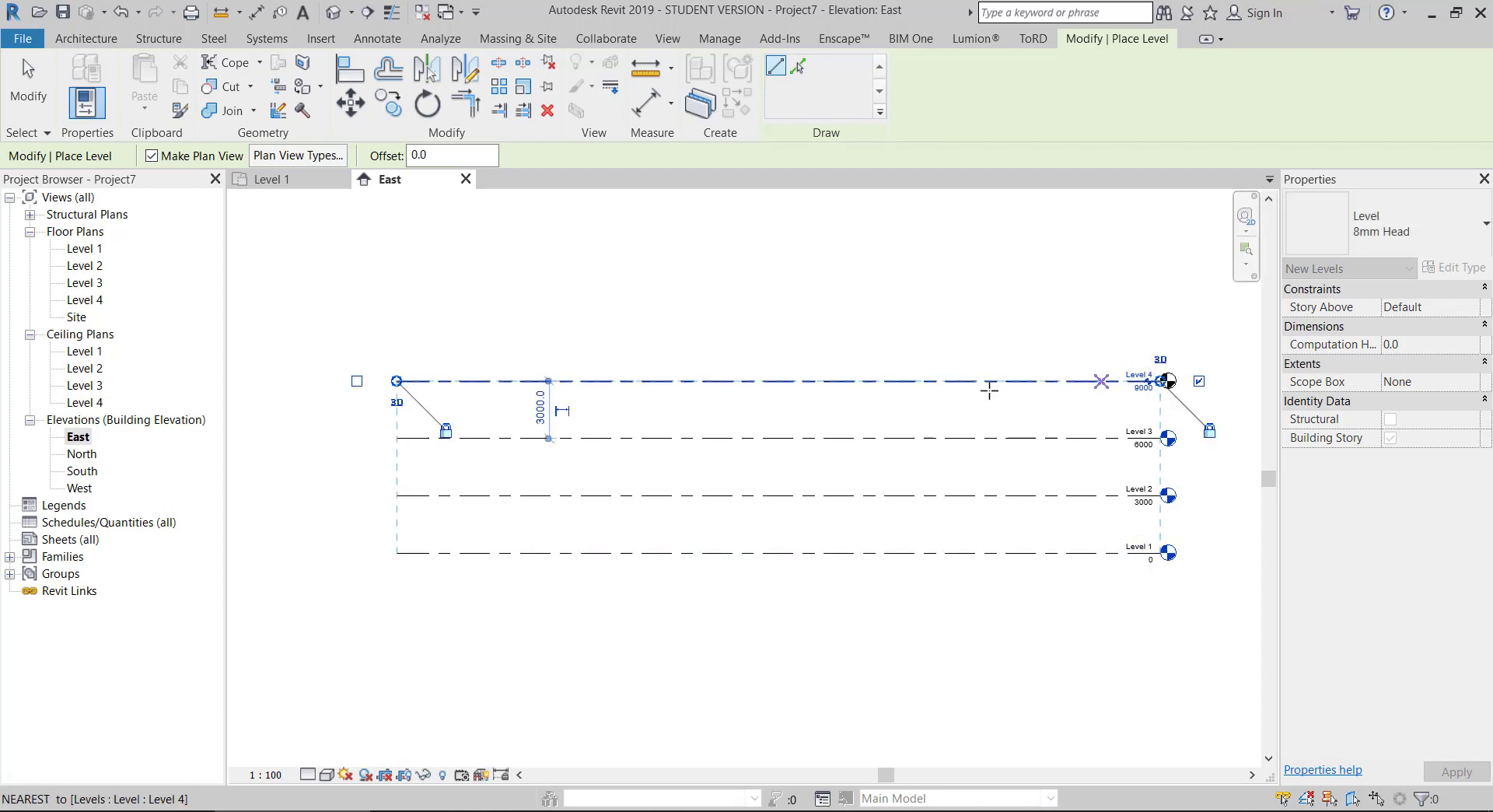
key("Escape")
key("Escape")
scroll(716, 555, "down", 2)
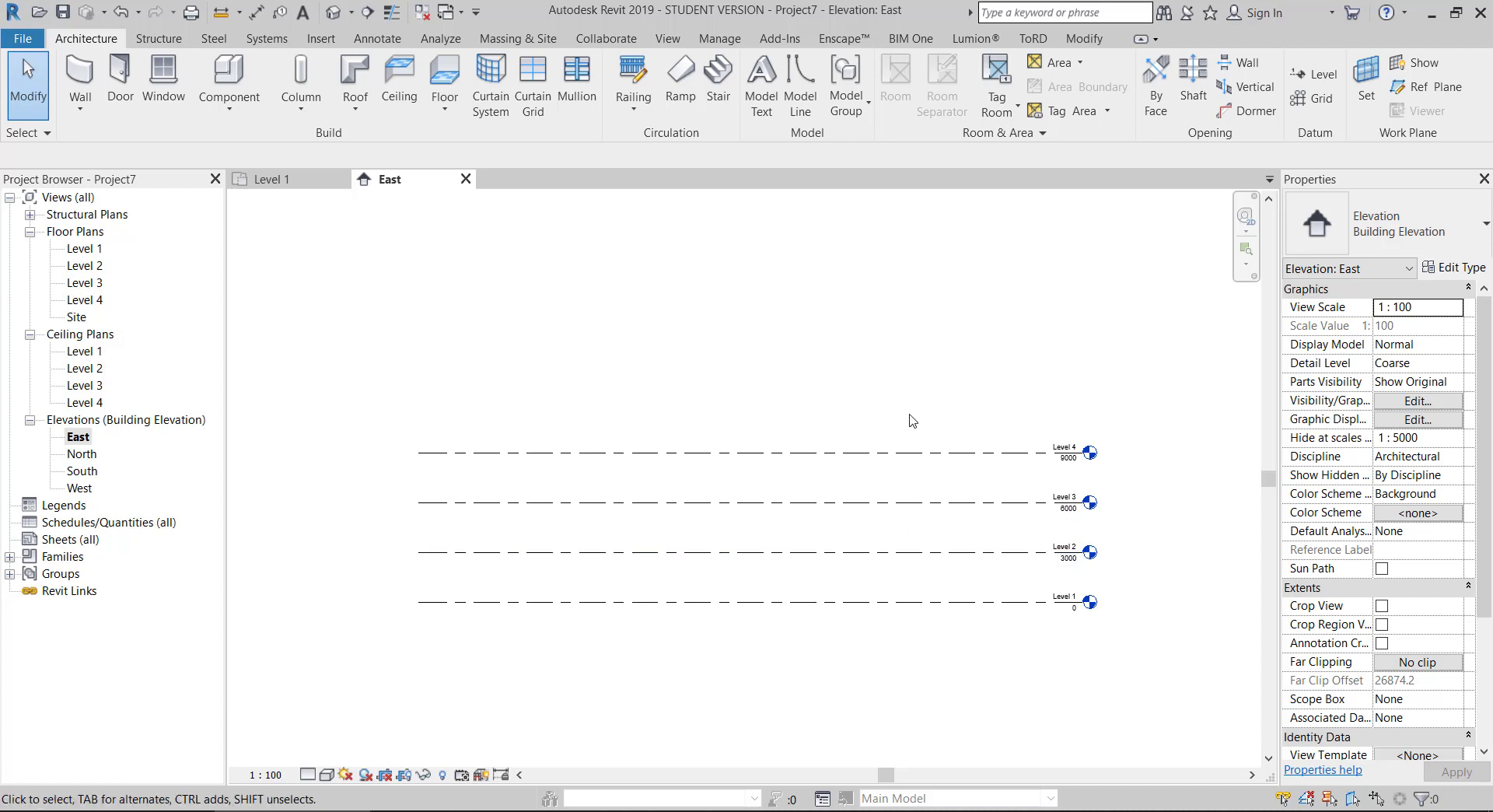
Array Level 4 upward from its left end at 3000 spacing, count 10
left_click(876, 453)
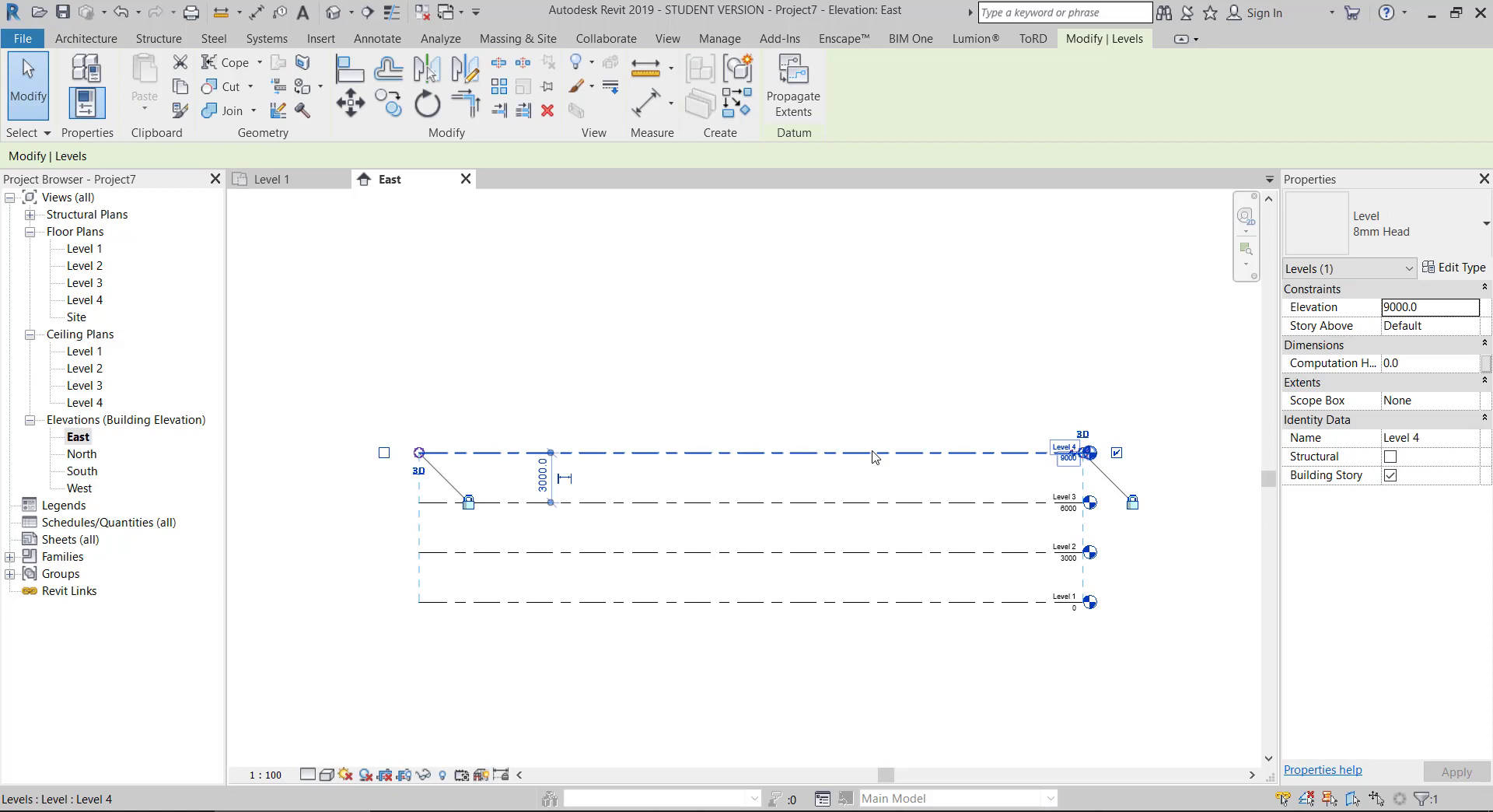
left_click(499, 86)
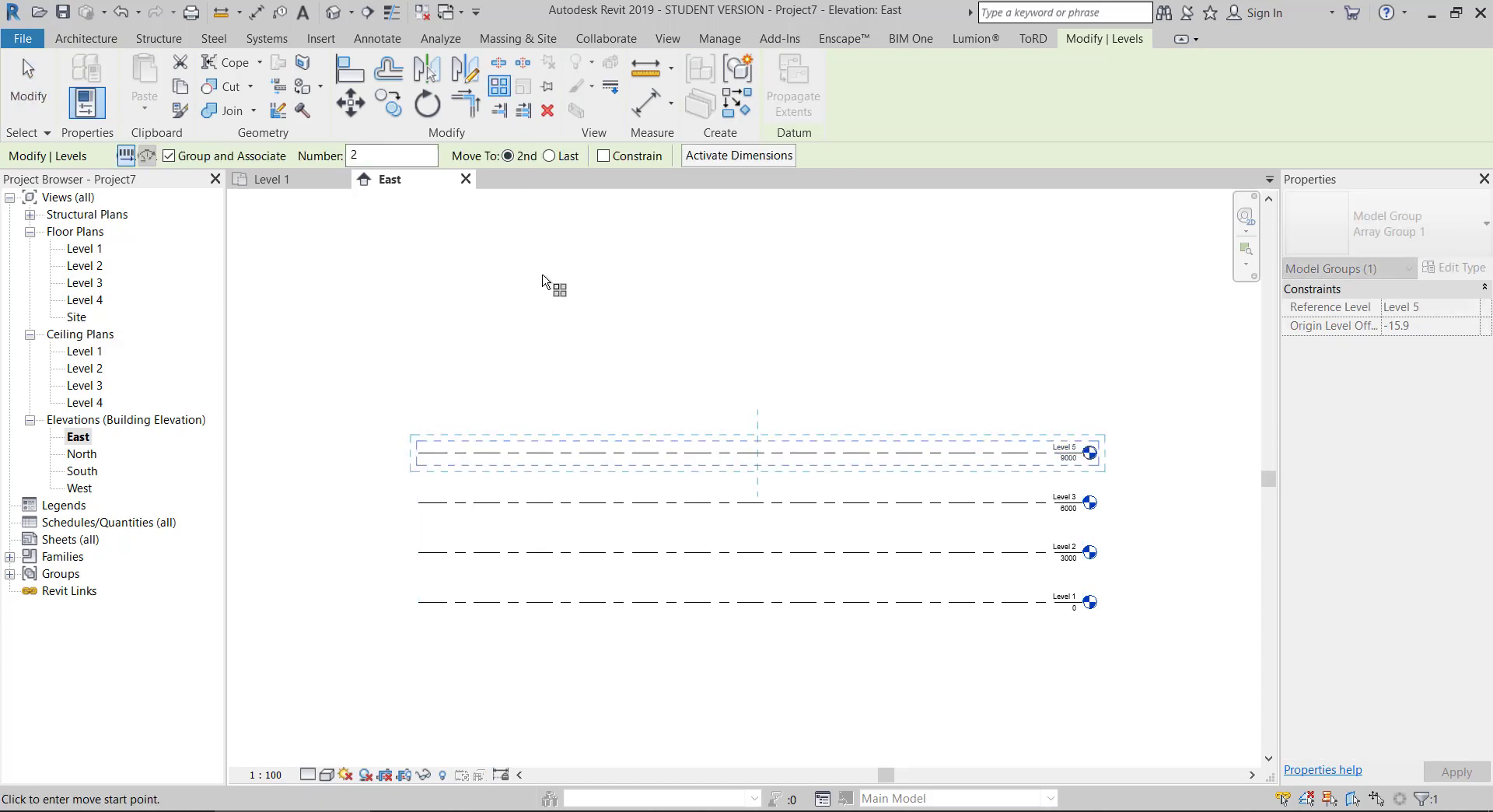
scroll(832, 591, "down", 2)
scroll(576, 458, "up", 2)
scroll(393, 447, "down", 1)
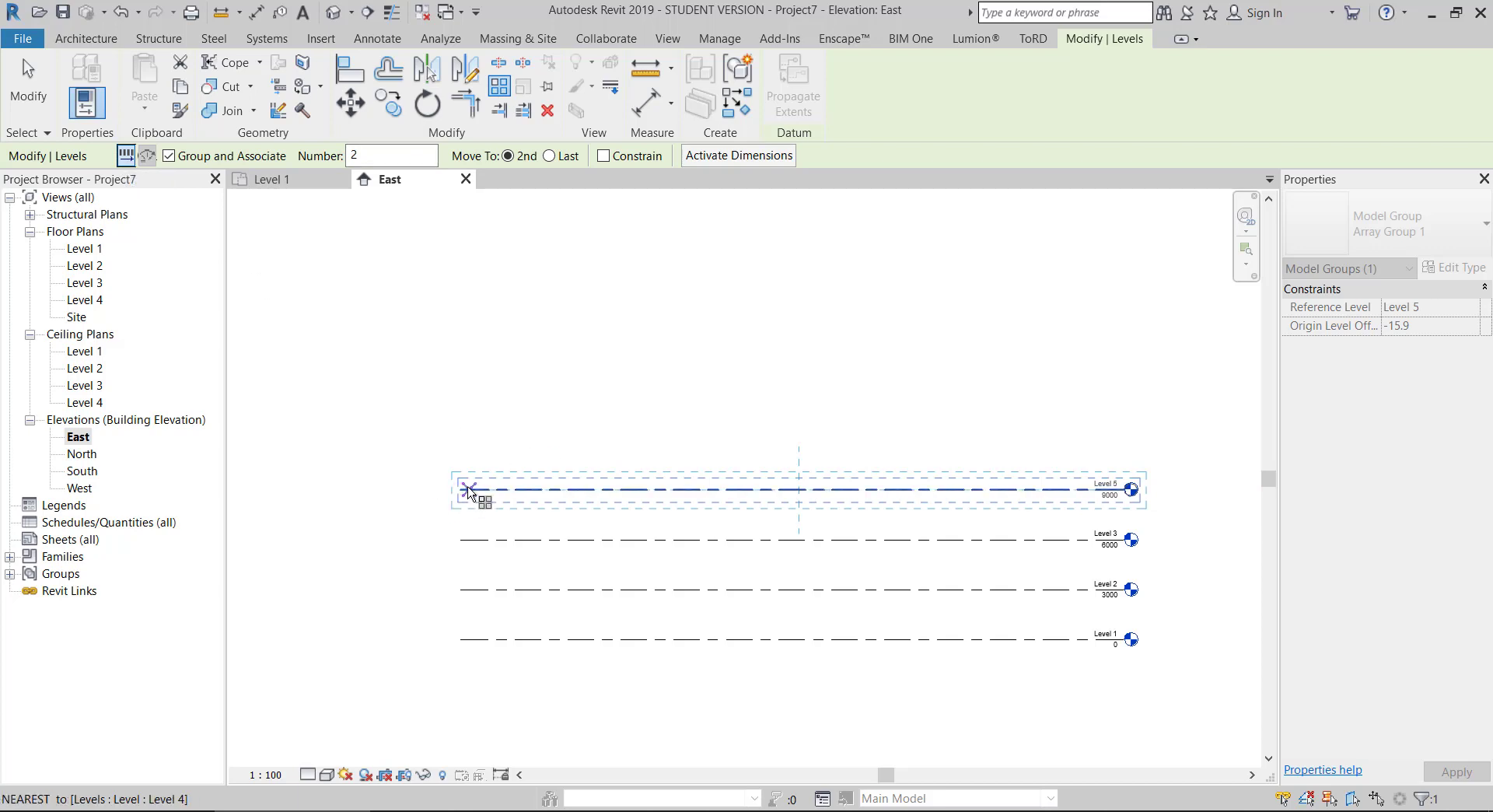
left_click(460, 489)
type("3000")
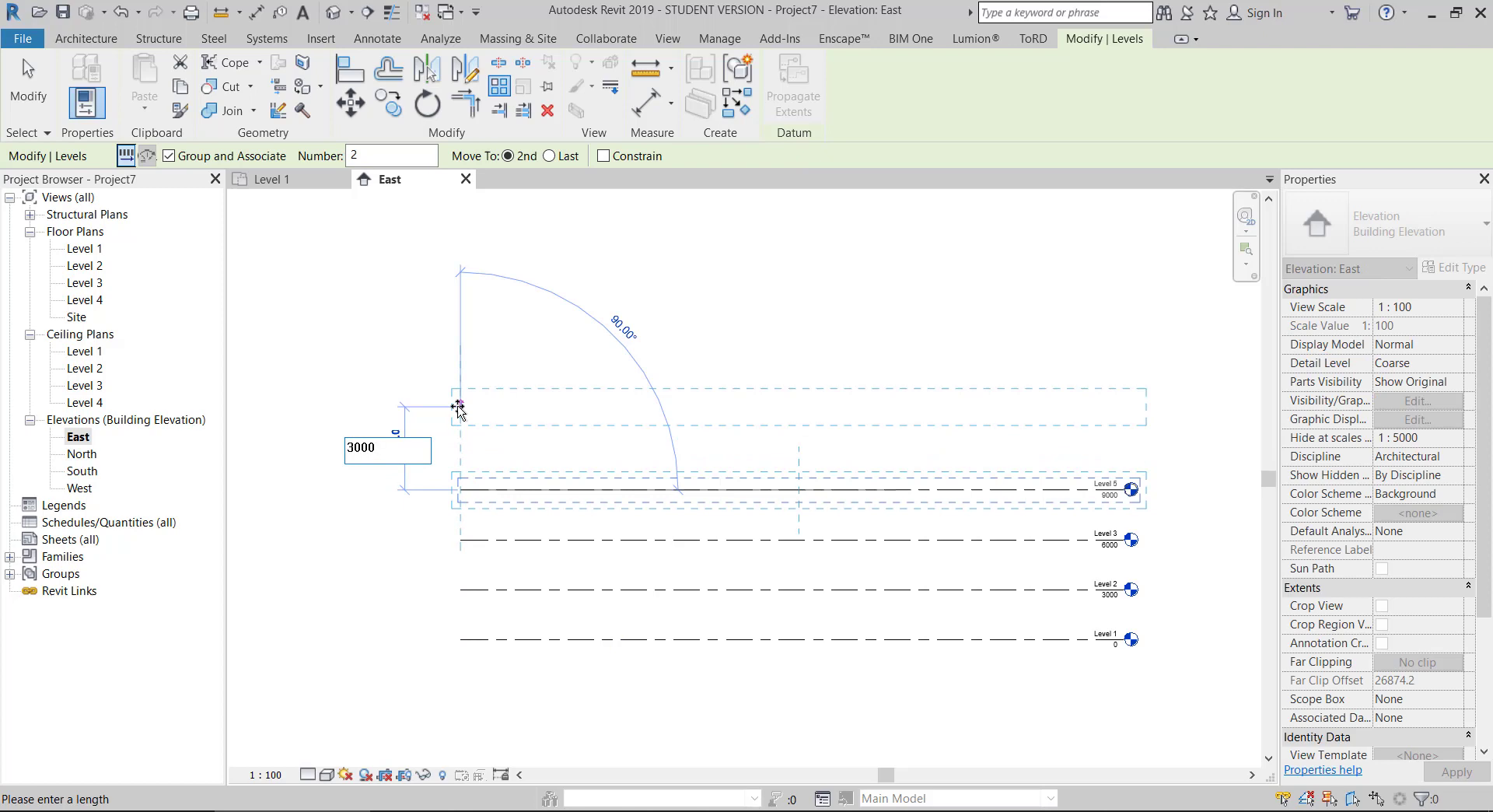
key("Return")
scroll(460, 476, "down", 2)
scroll(461, 478, "down", 1)
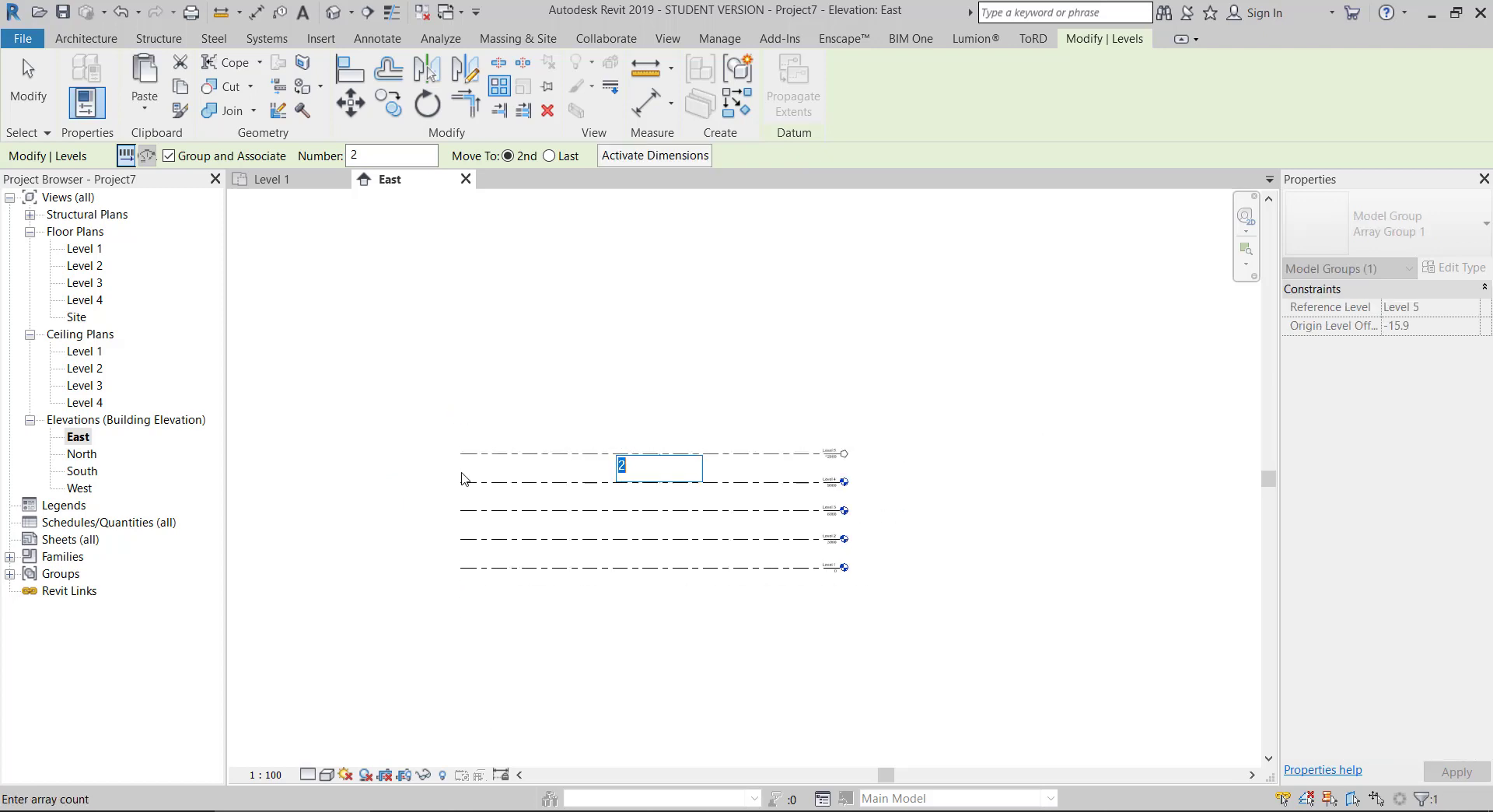
type("10")
key("Return")
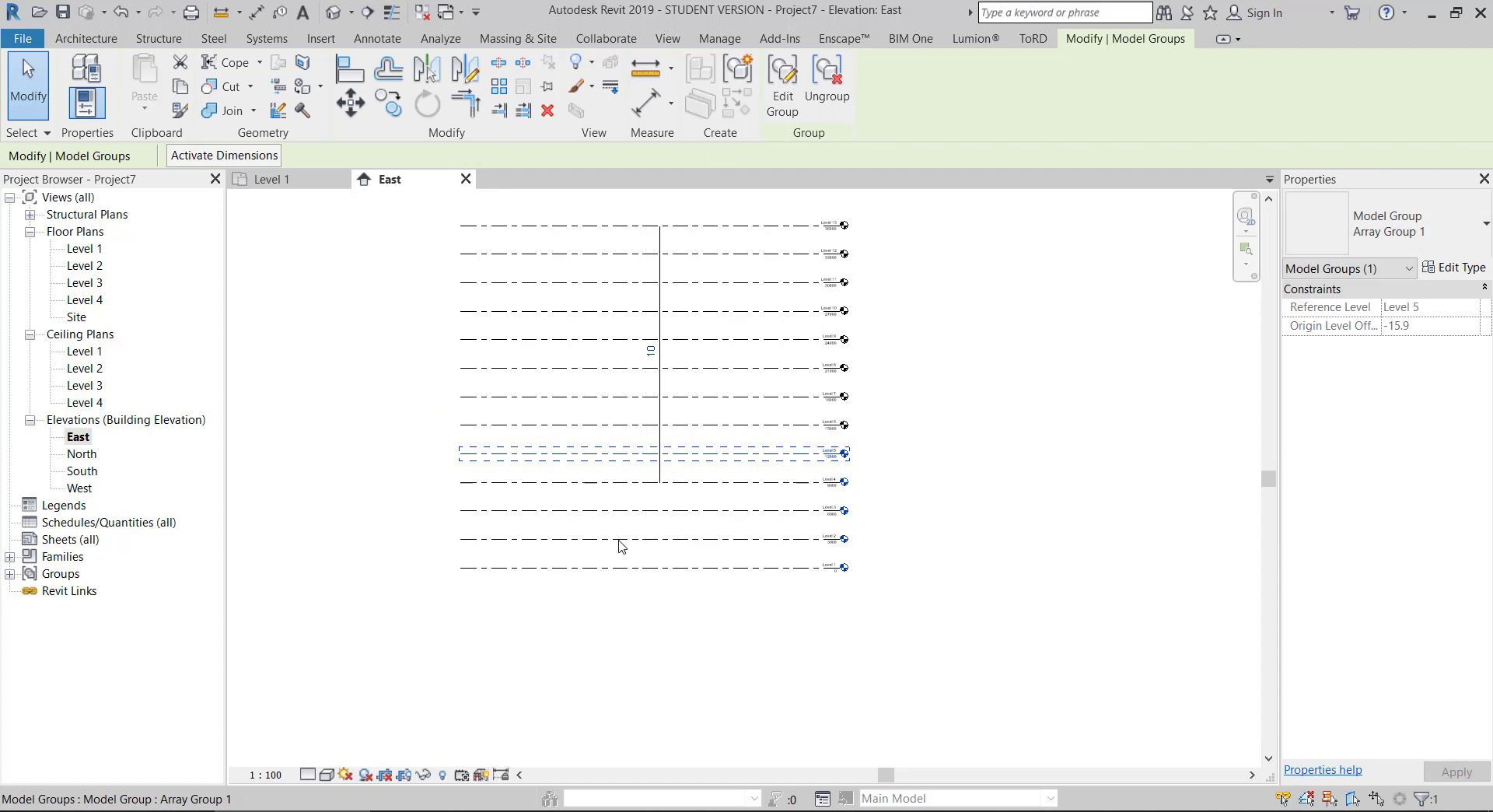
Crossing-select the arrayed level groups and ungroup them into individual levels
left_click(920, 293)
scroll(892, 235, "up", 1)
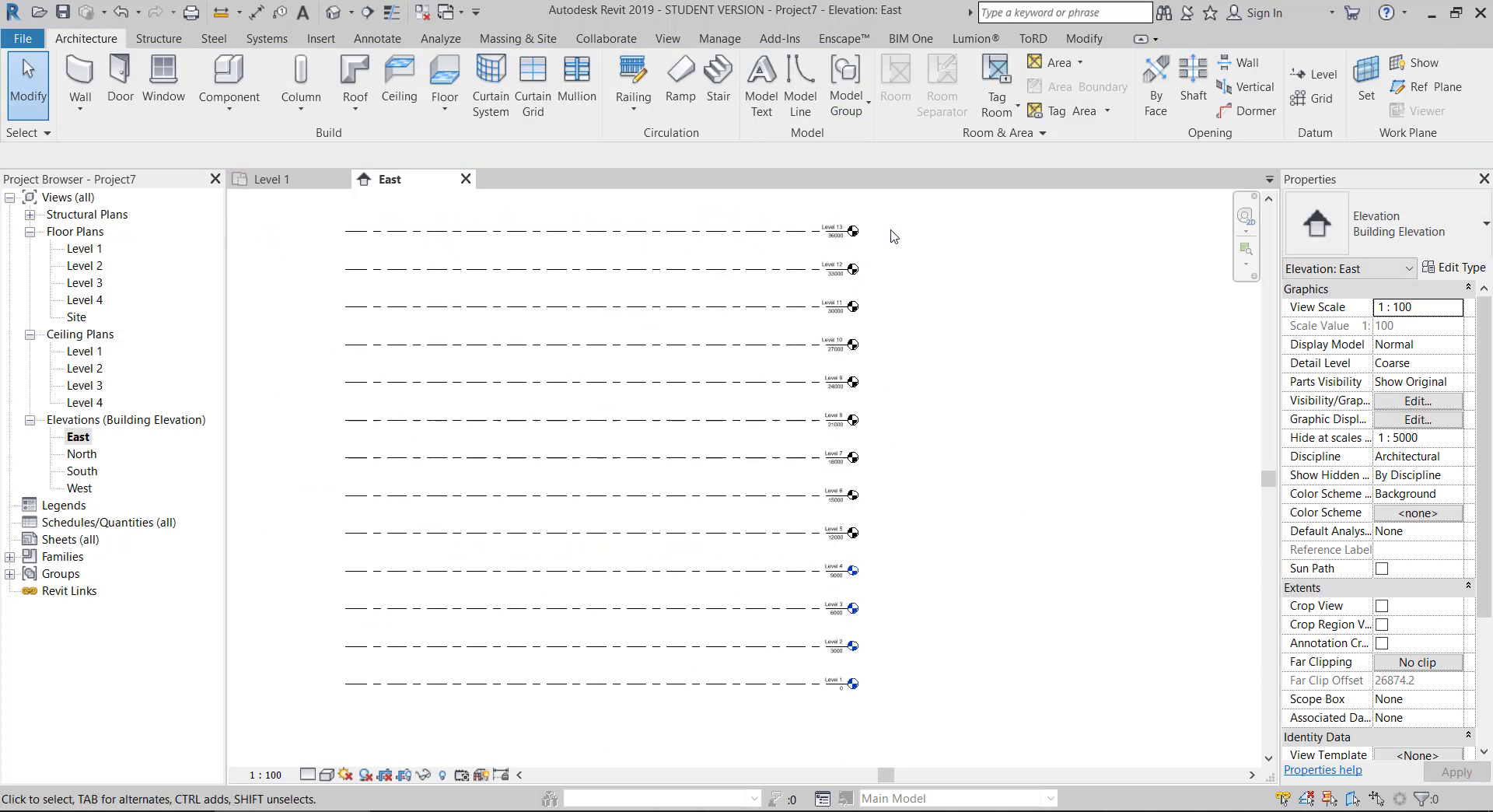
scroll(892, 236, "down", 1)
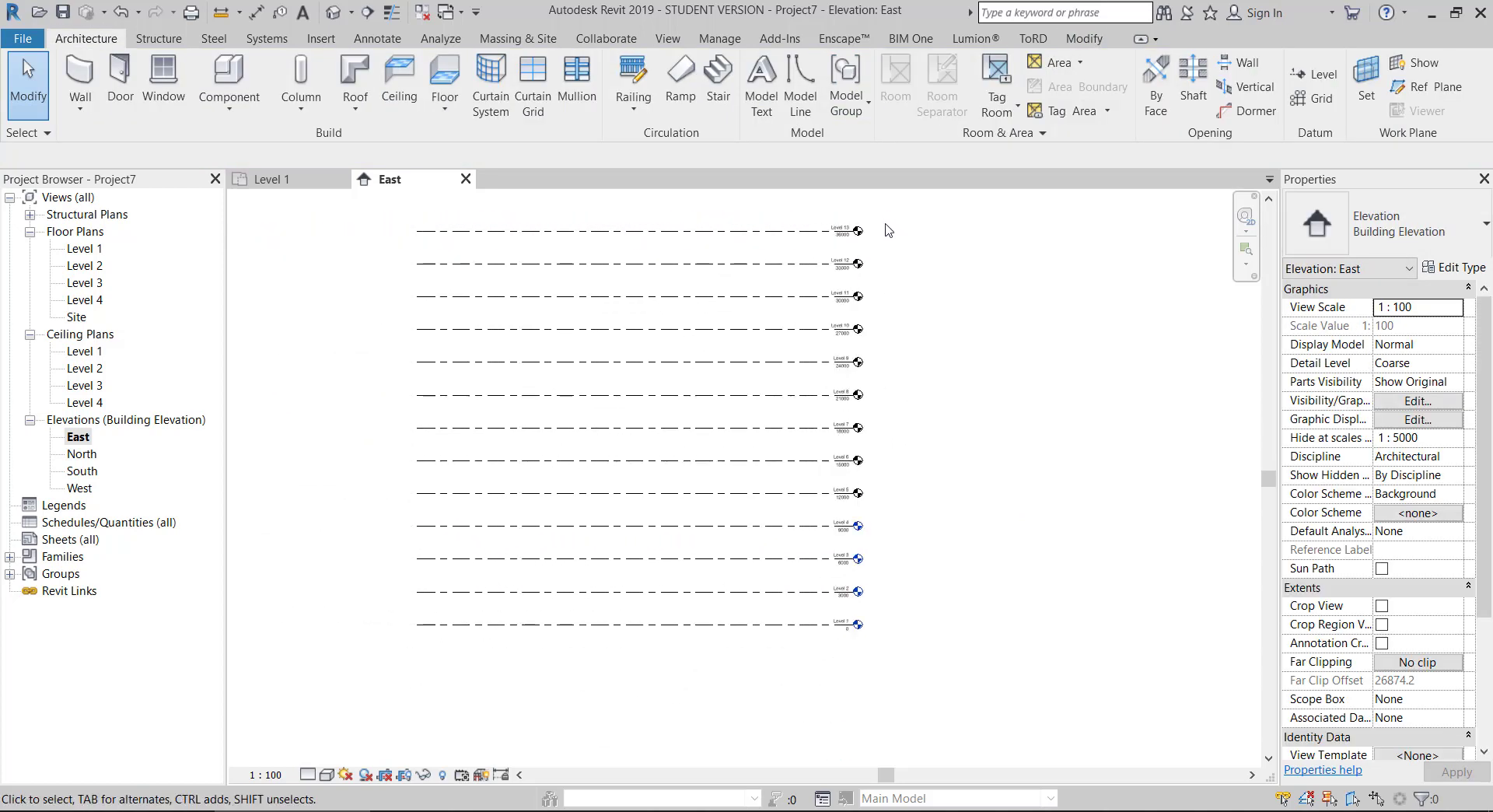
mouse_move(893, 216)
left_mouse_down()
mouse_move(794, 584)
mouse_move(784, 548)
left_mouse_up()
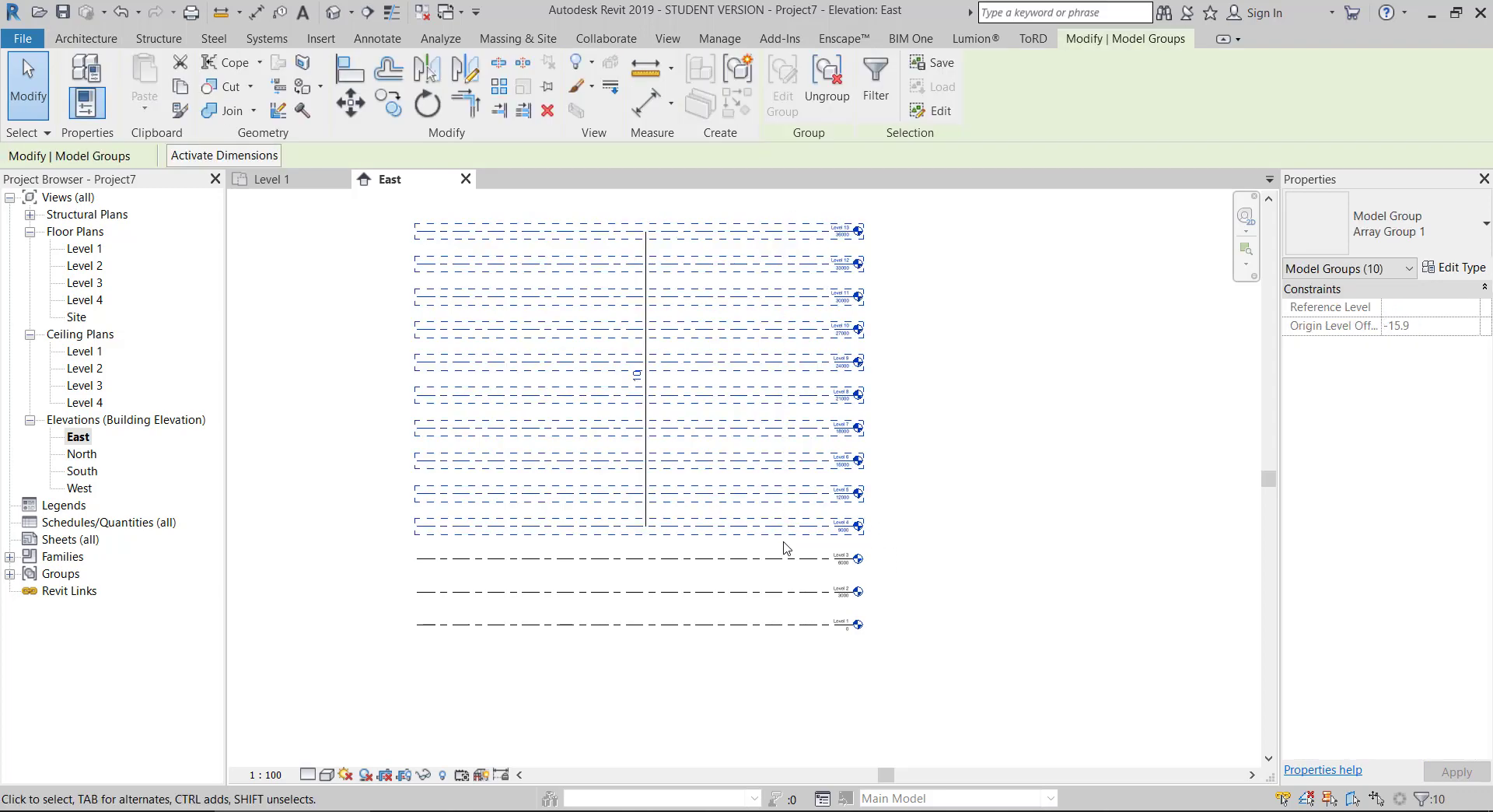
left_click(841, 99)
key("Escape")
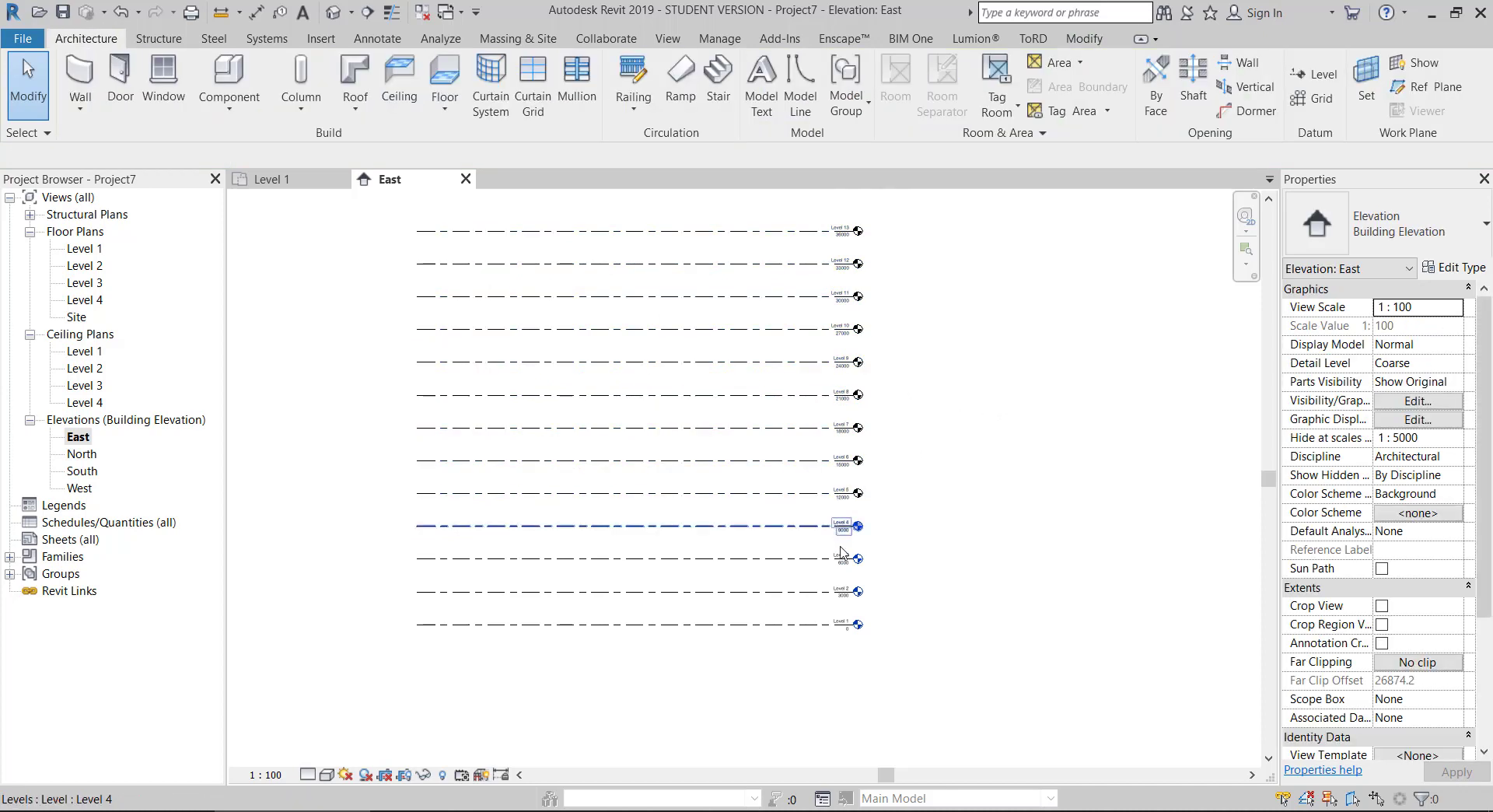
scroll(841, 548, "up", 3)
scroll(839, 529, "up", 2)
scroll(816, 467, "down", 1)
left_click(777, 425)
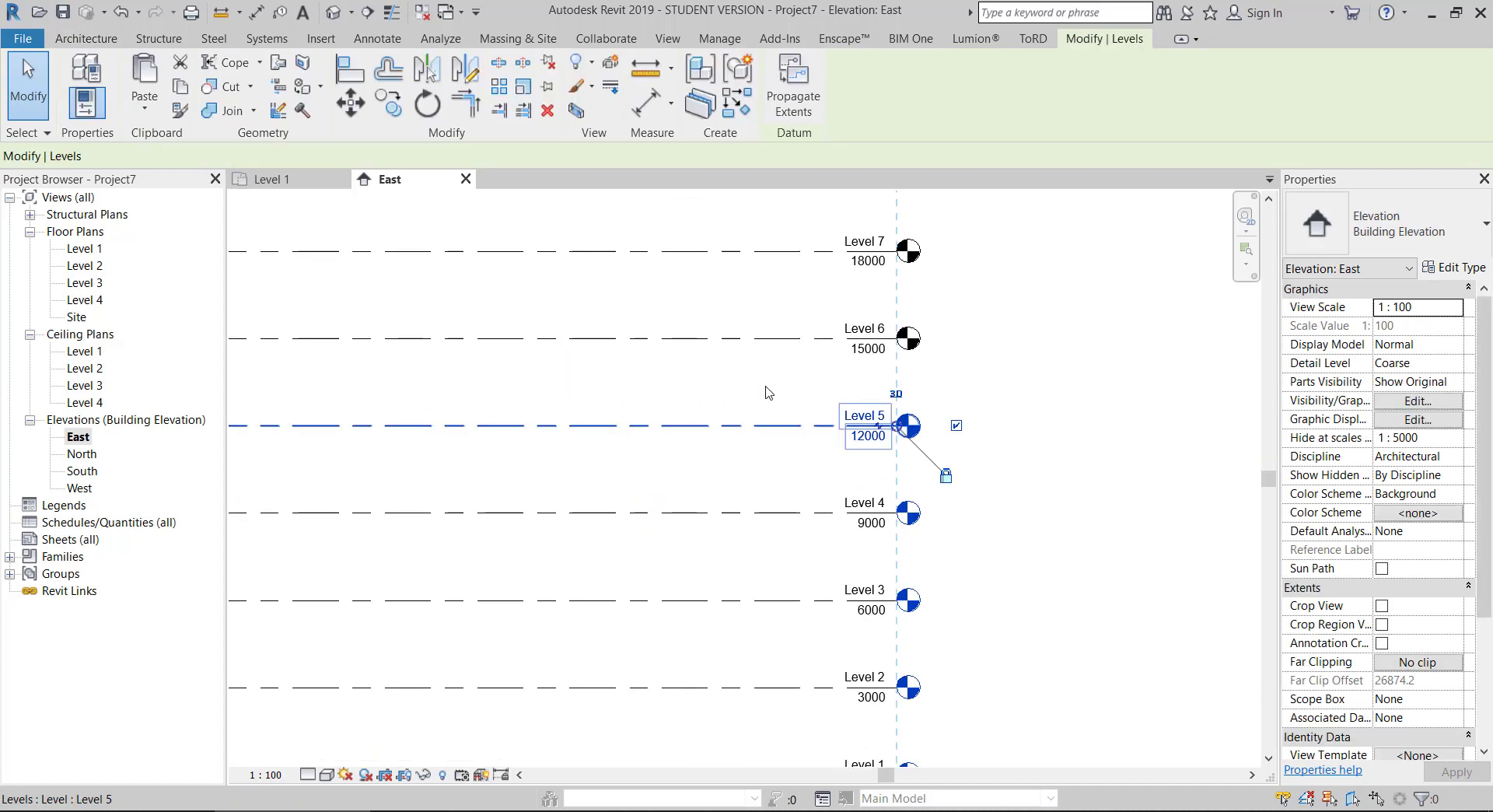
left_click(772, 340)
left_click(773, 251)
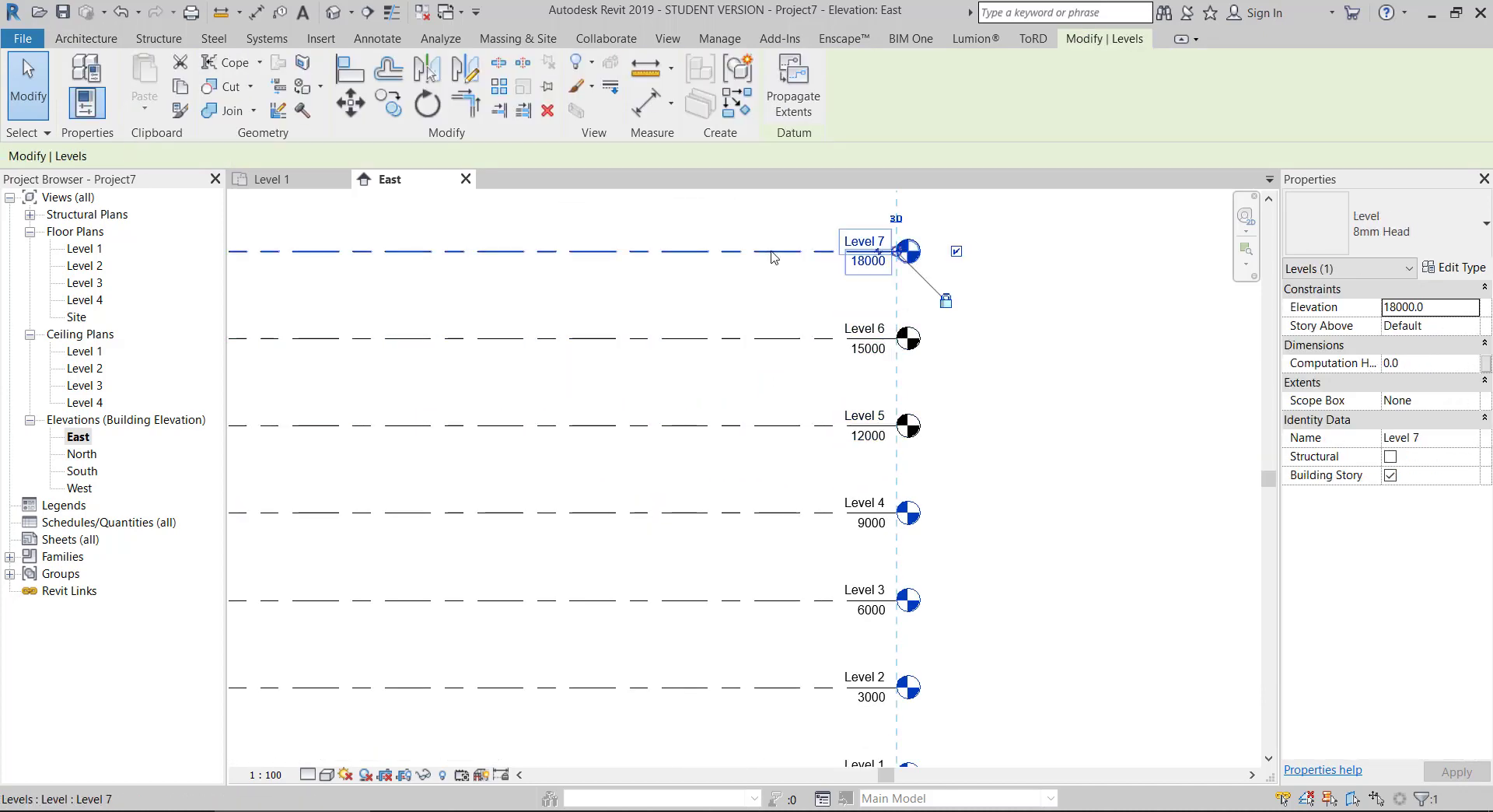
left_click(971, 360)
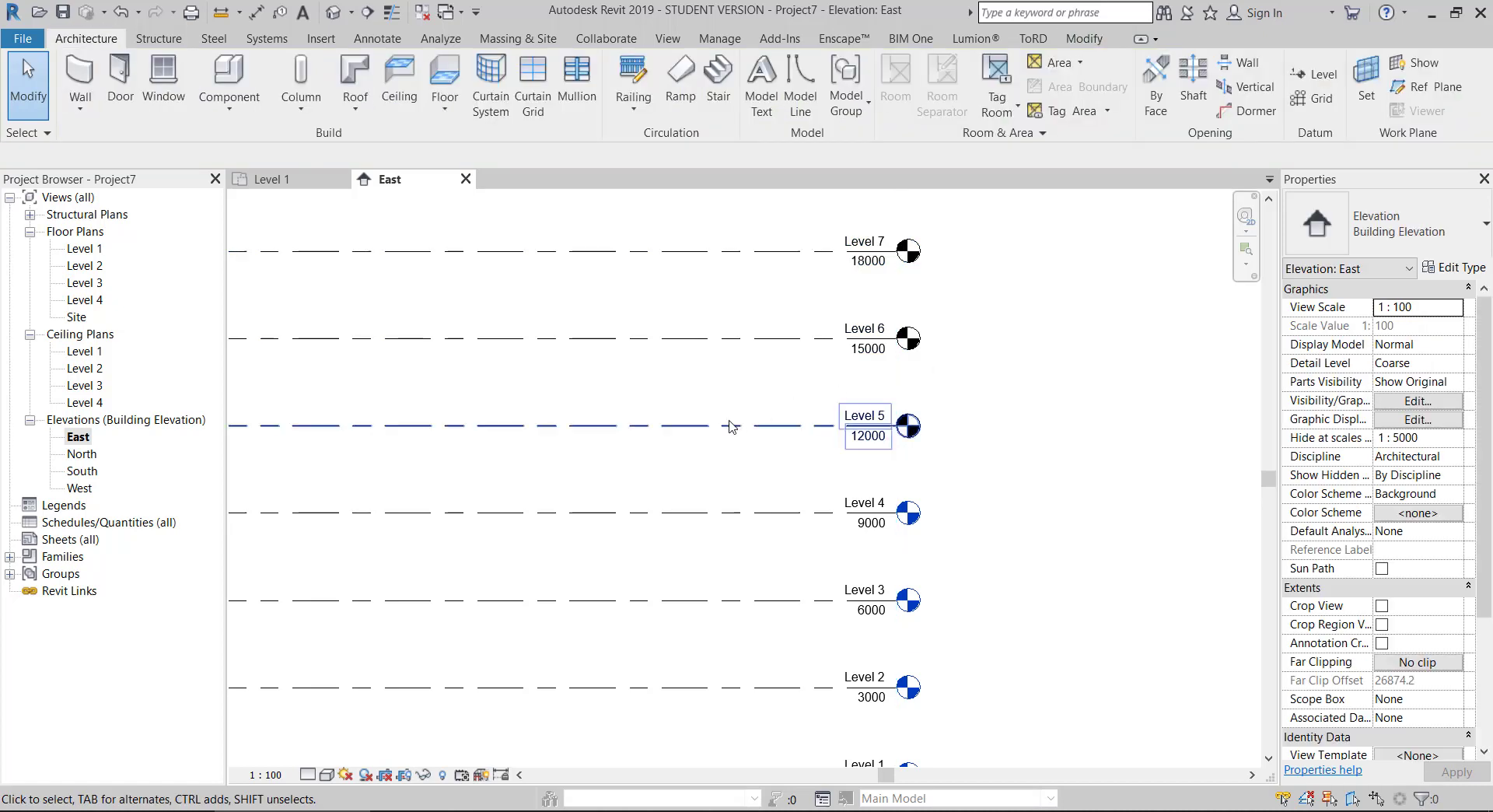
left_click(905, 425)
left_click(923, 393)
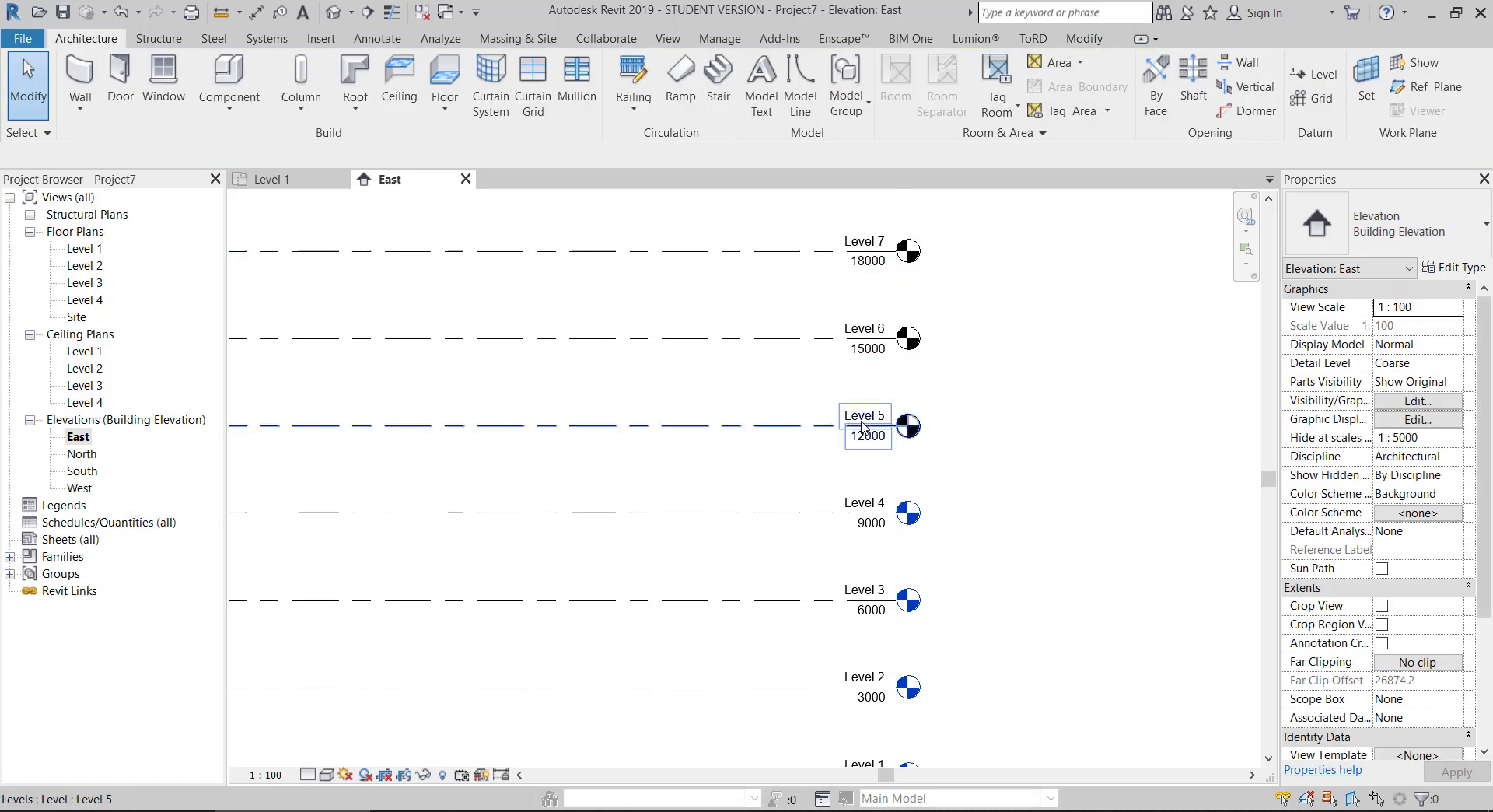
scroll(929, 426, "up", 2)
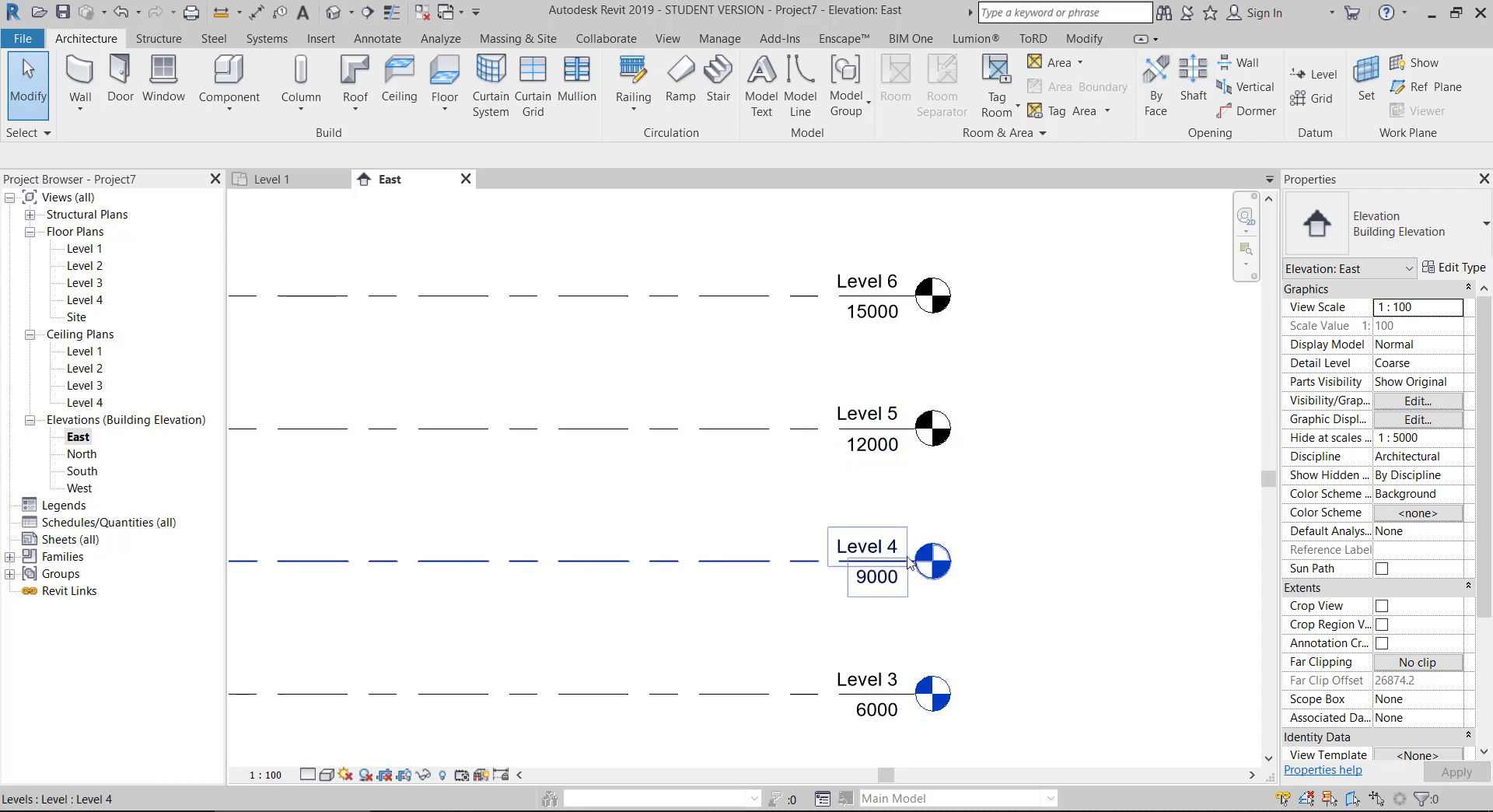
scroll(929, 548, "down", 2)
scroll(915, 542, "down", 3)
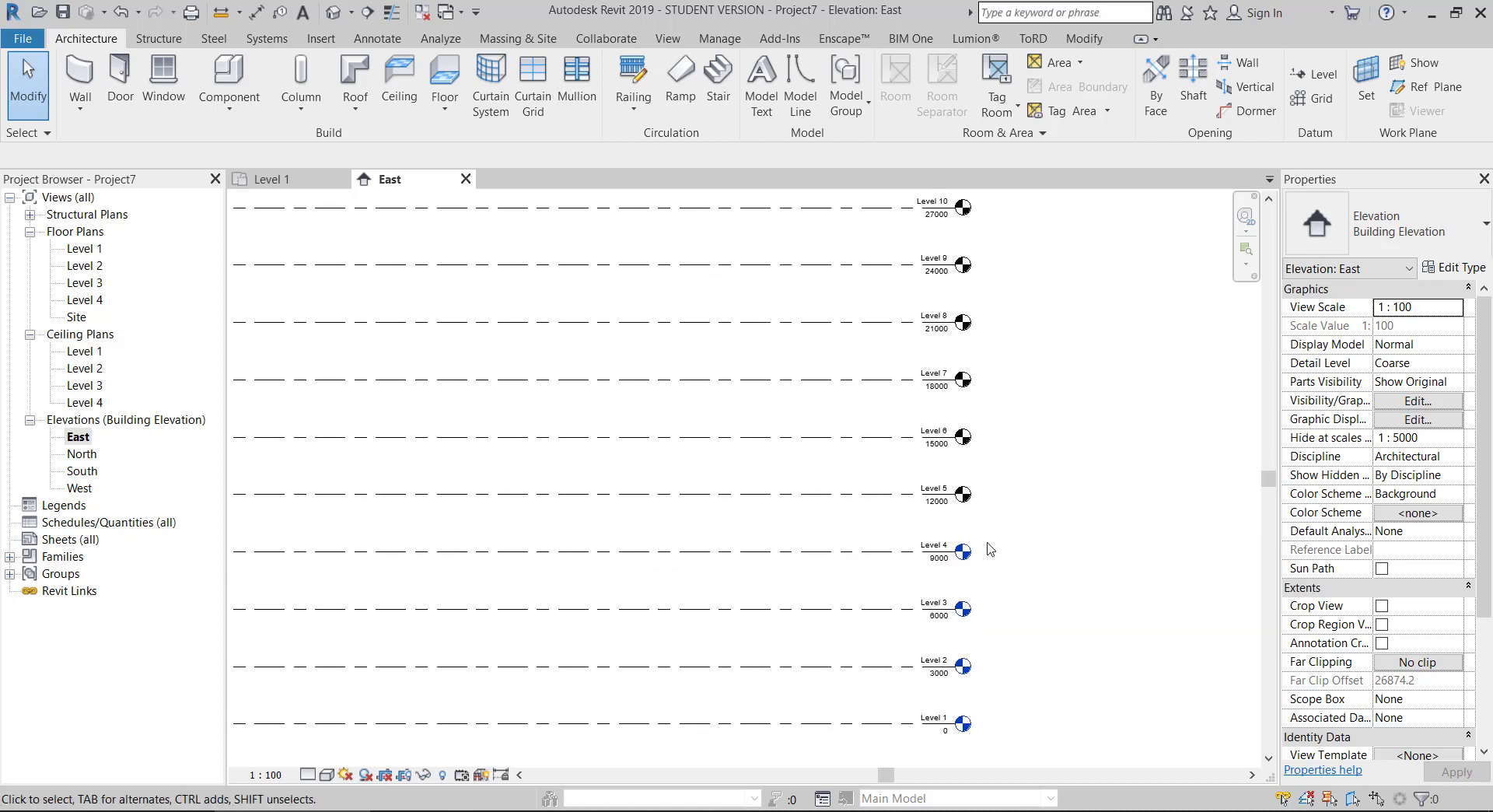
scroll(956, 466, "down", 2)
scroll(1000, 368, "up", 1)
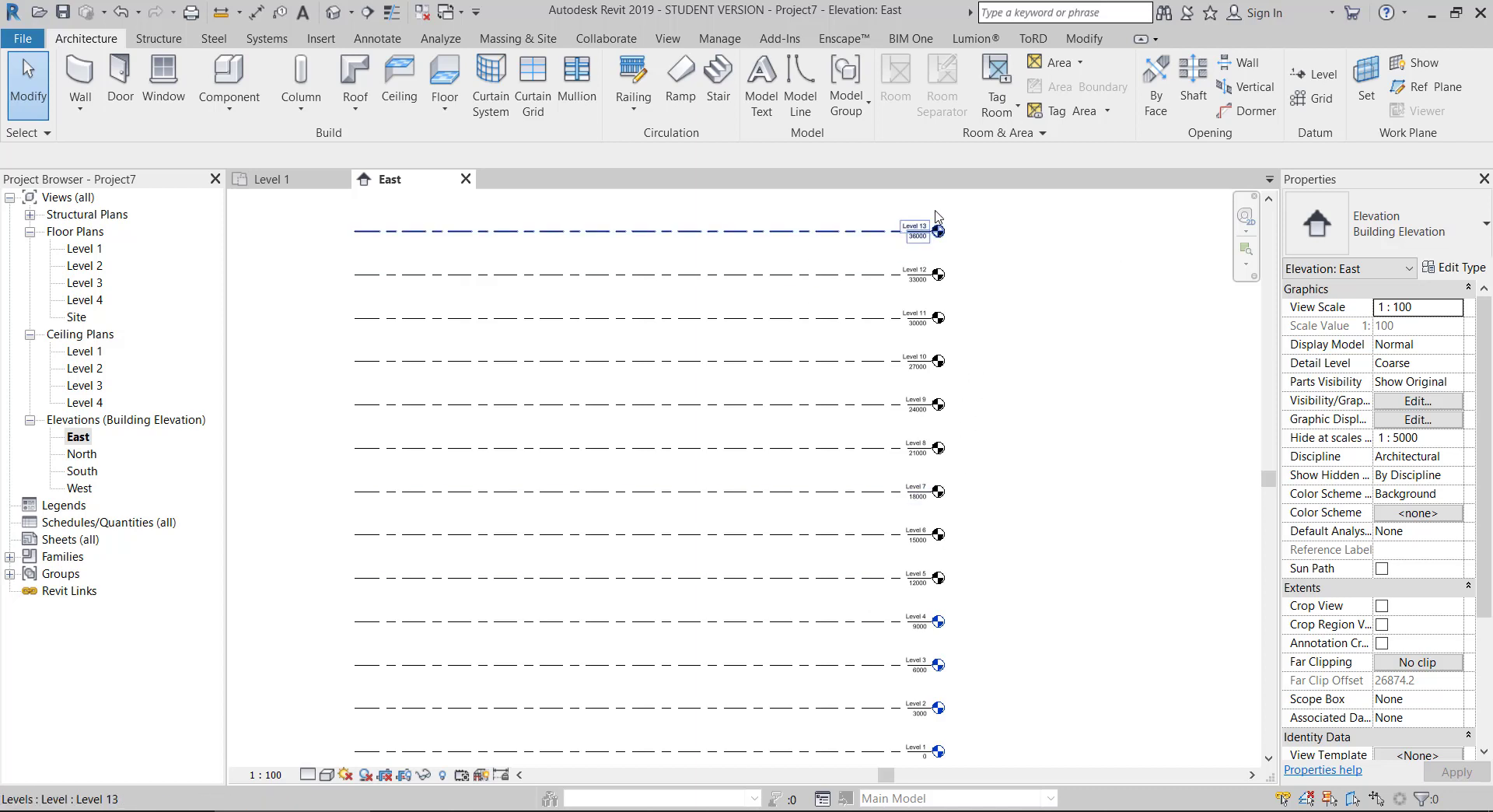
Make floor plans for Levels 5–13 via View > Plan Views > Floor Plan
left_click(670, 37)
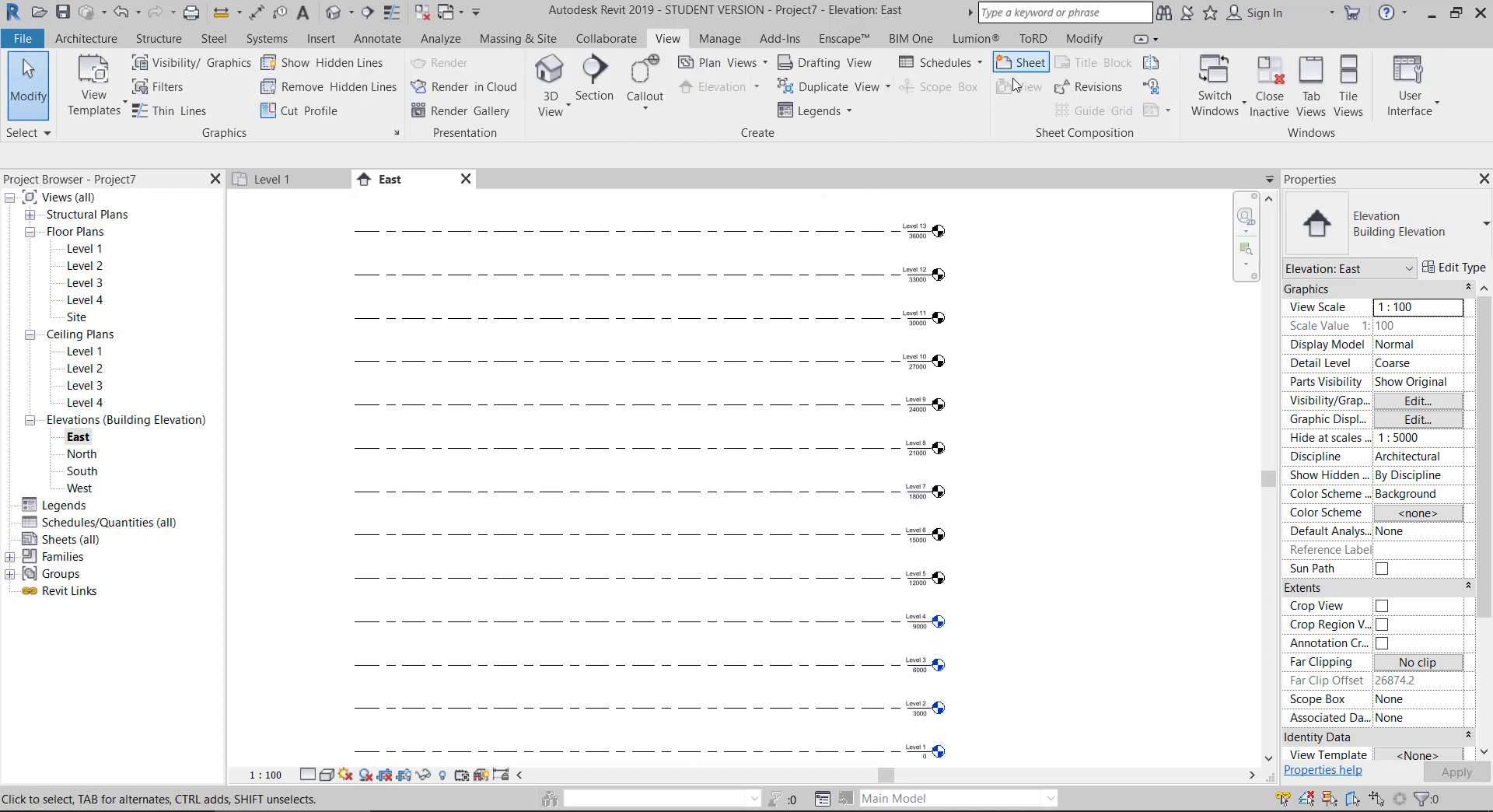
left_click(720, 67)
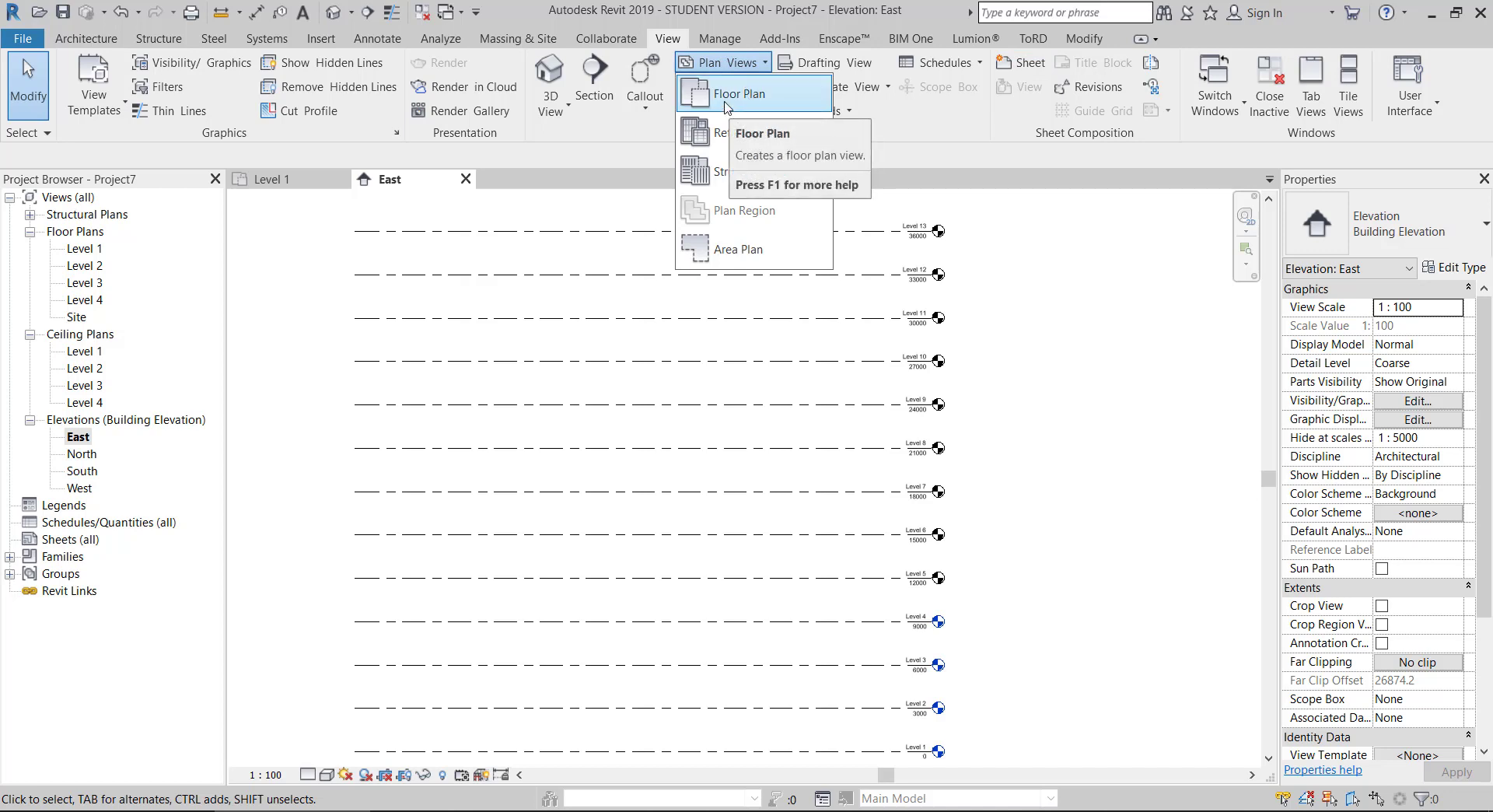
left_click(726, 101)
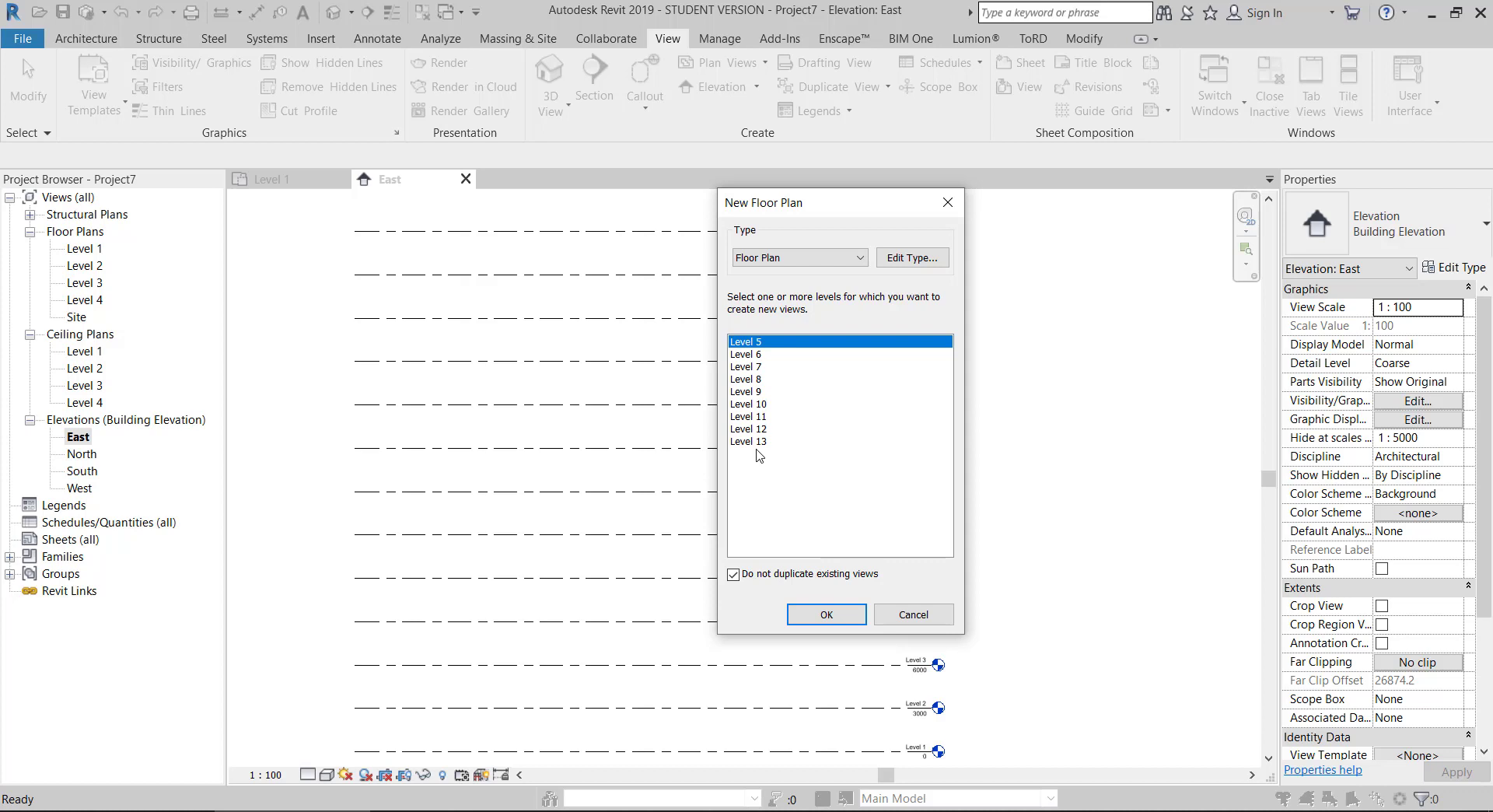
left_click(755, 442, "shift")
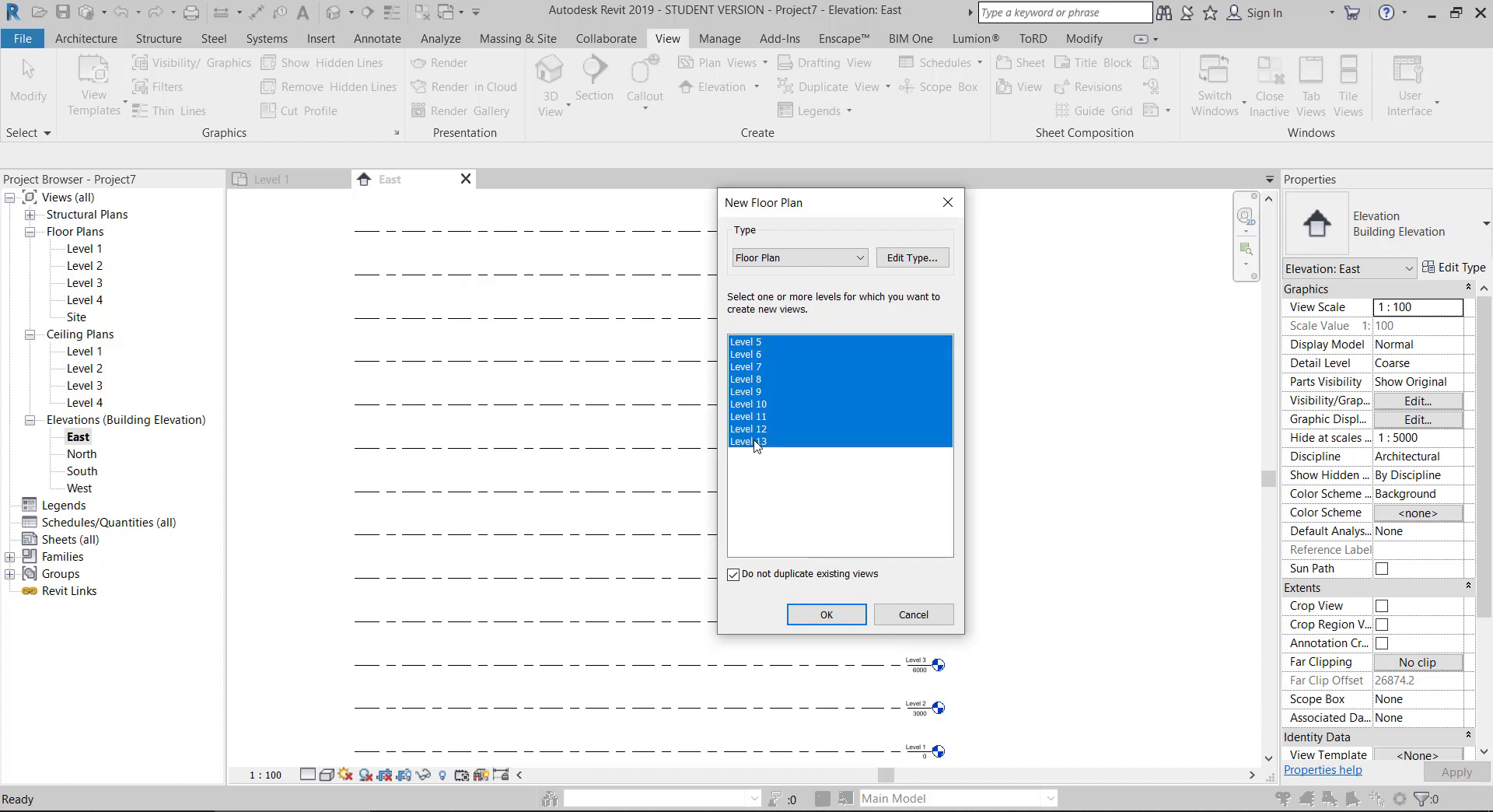
left_click(826, 614)
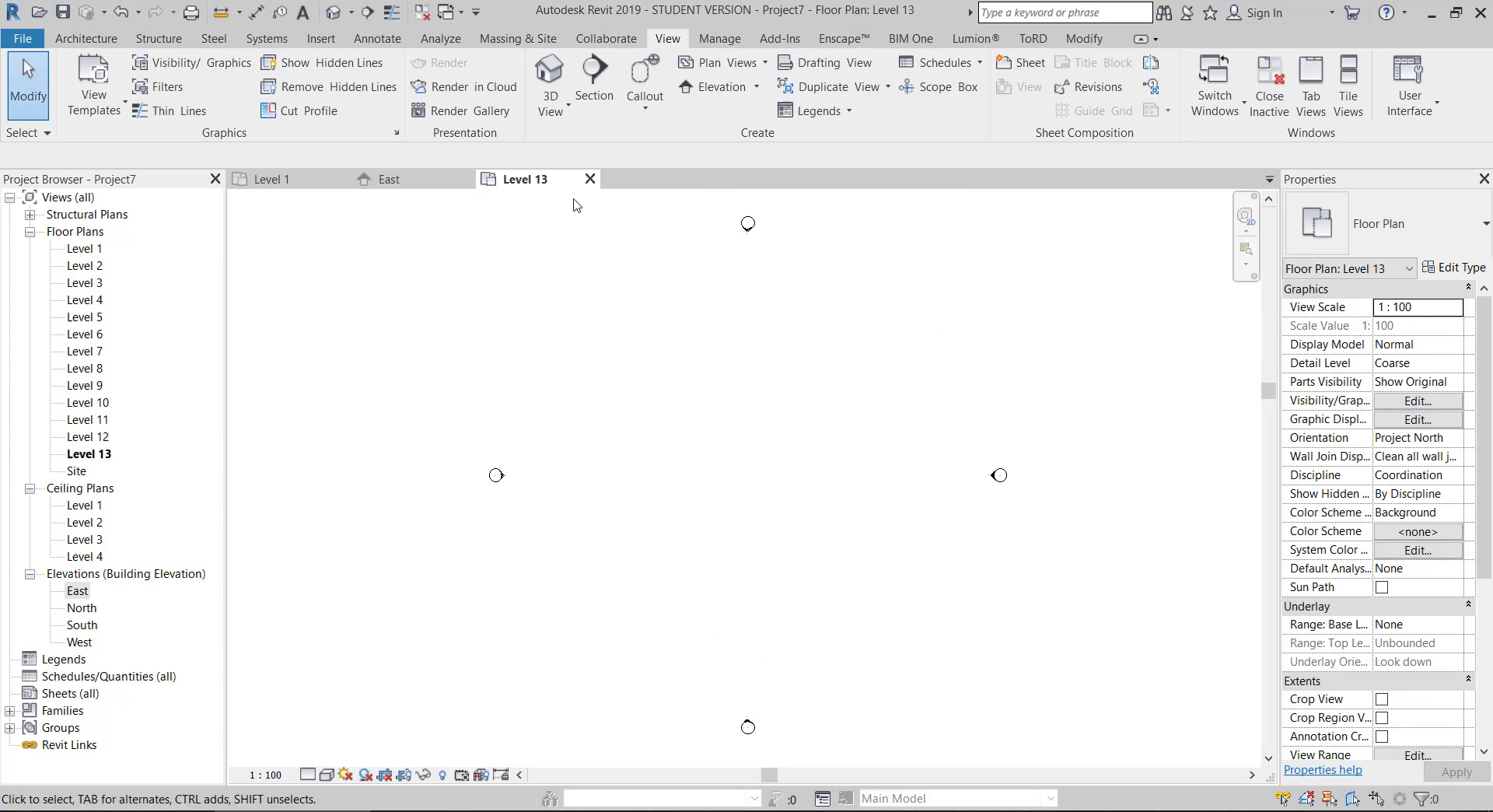
Close the Level 13 plan, check the Level 7 plan, then return to the full East elevation
left_click(590, 179)
scroll(1011, 342, "down", 2)
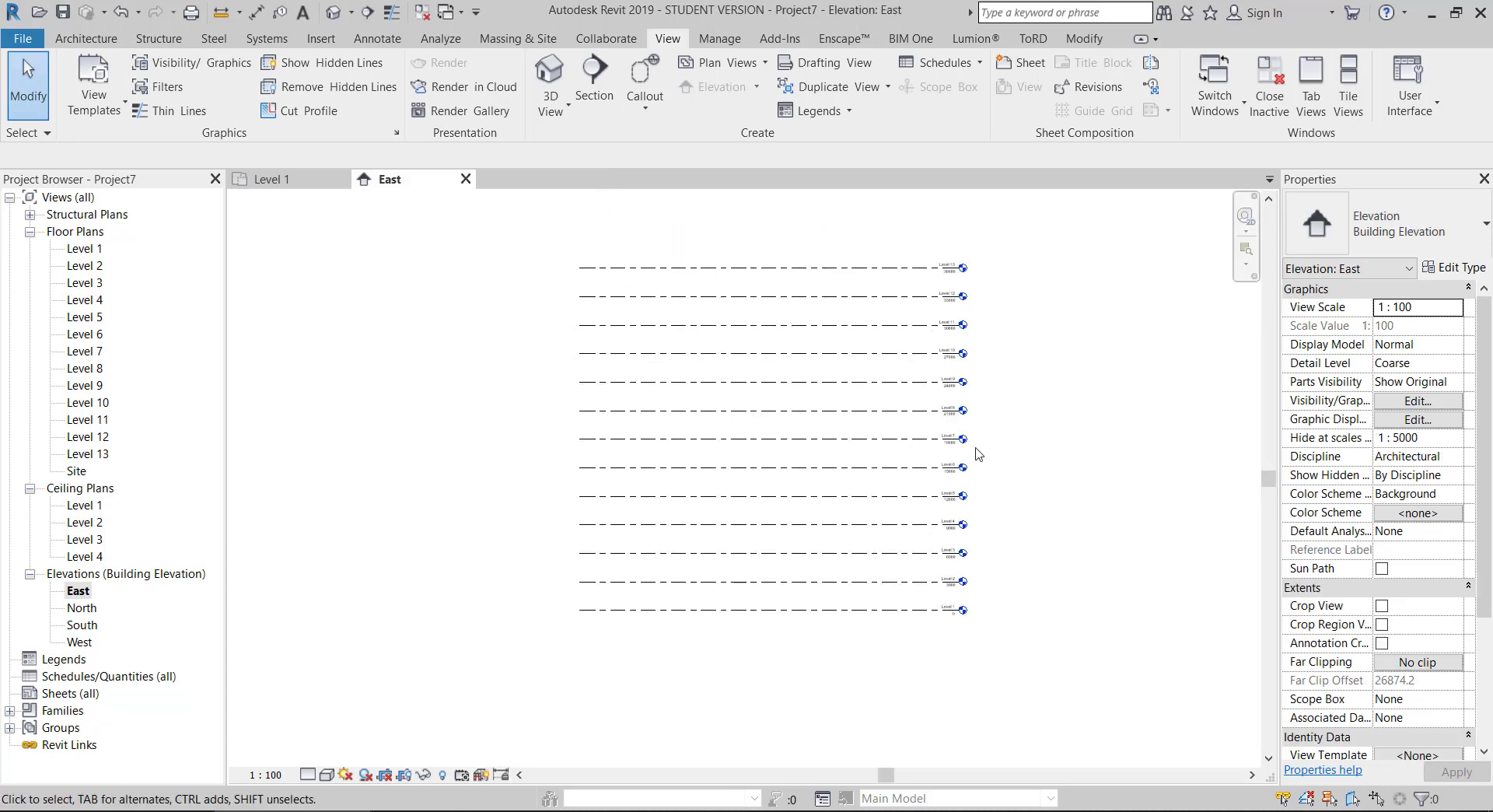
scroll(978, 454, "up", 2)
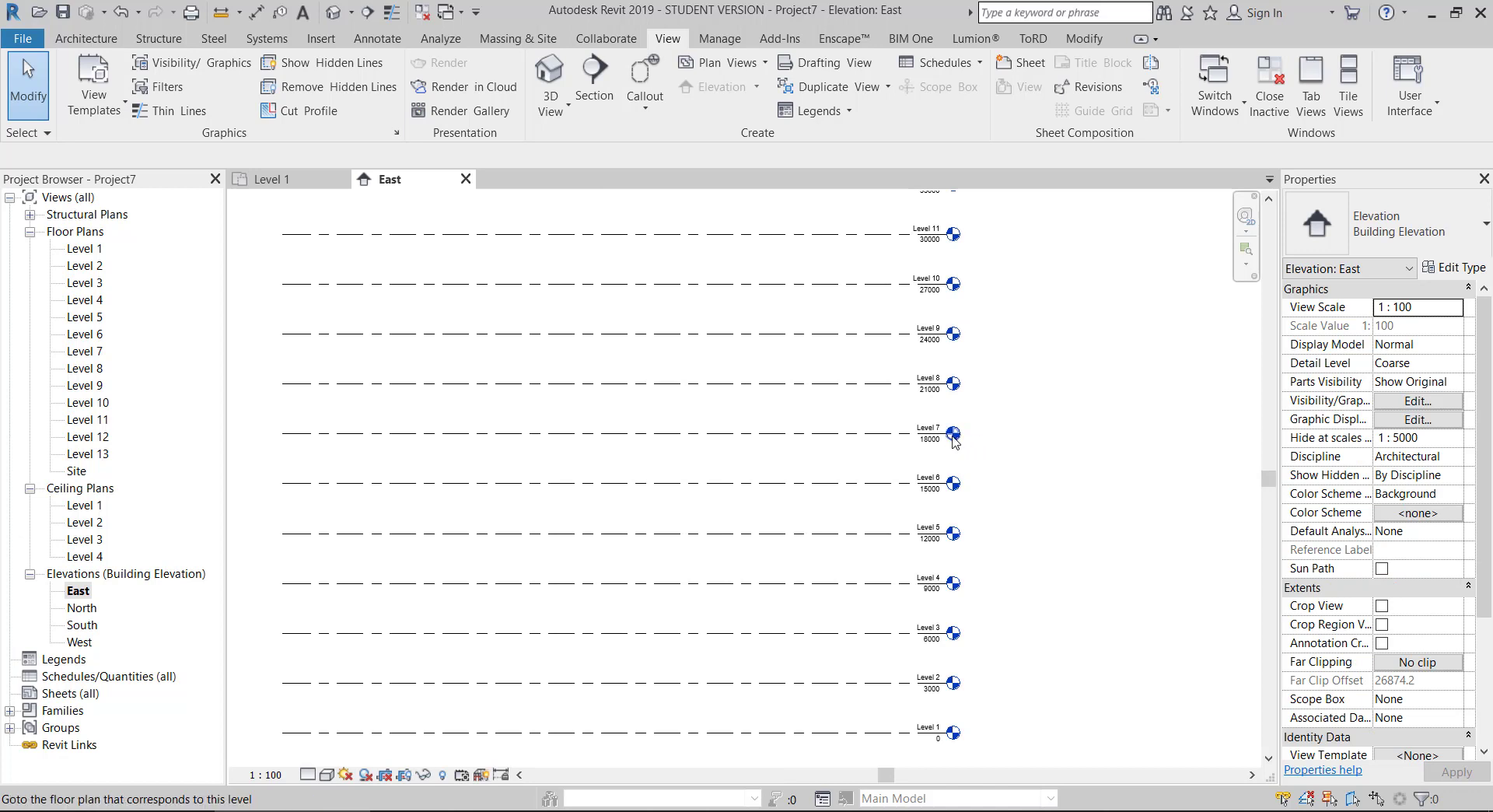
double_click(953, 434)
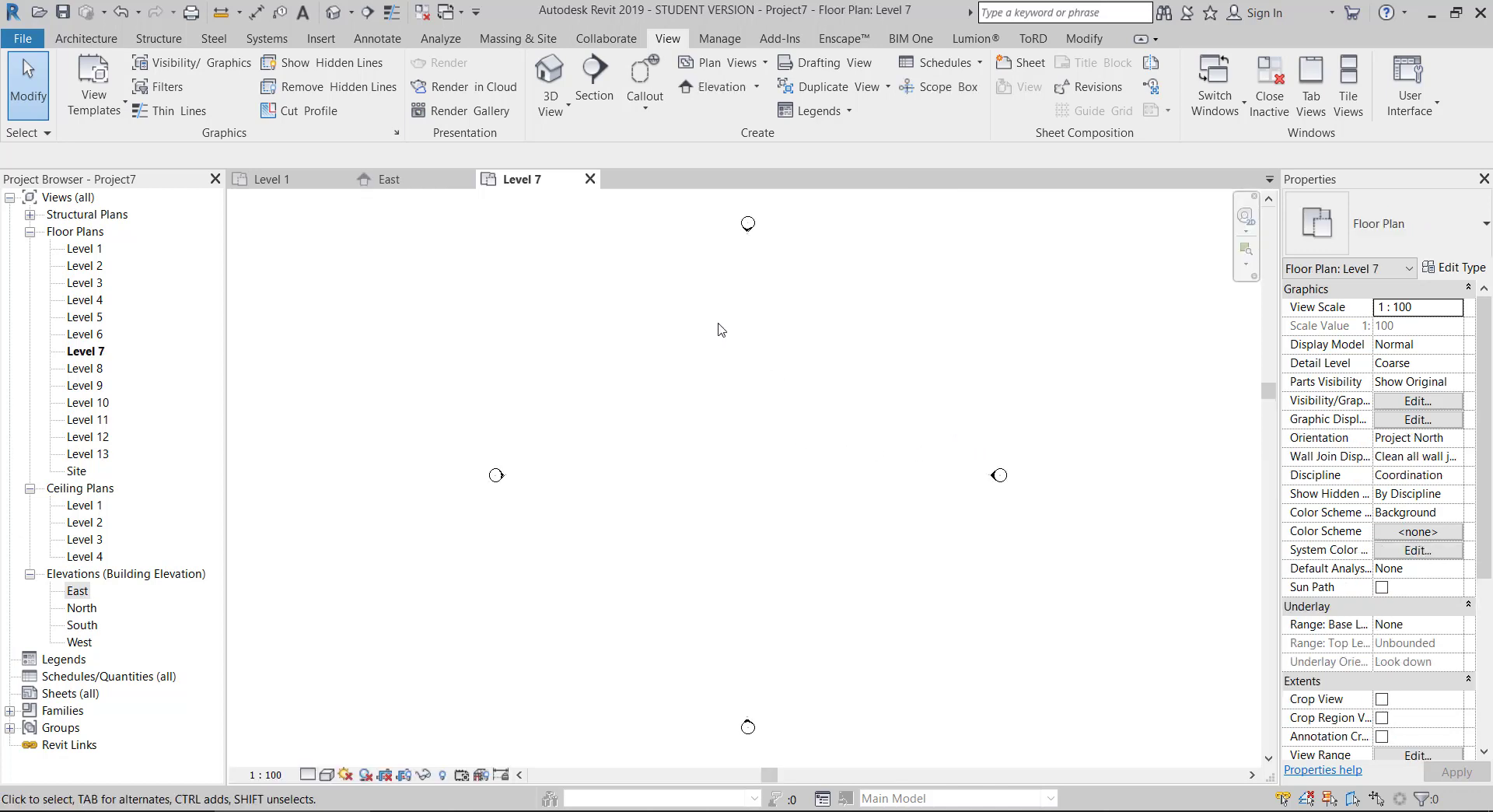
left_click(590, 179)
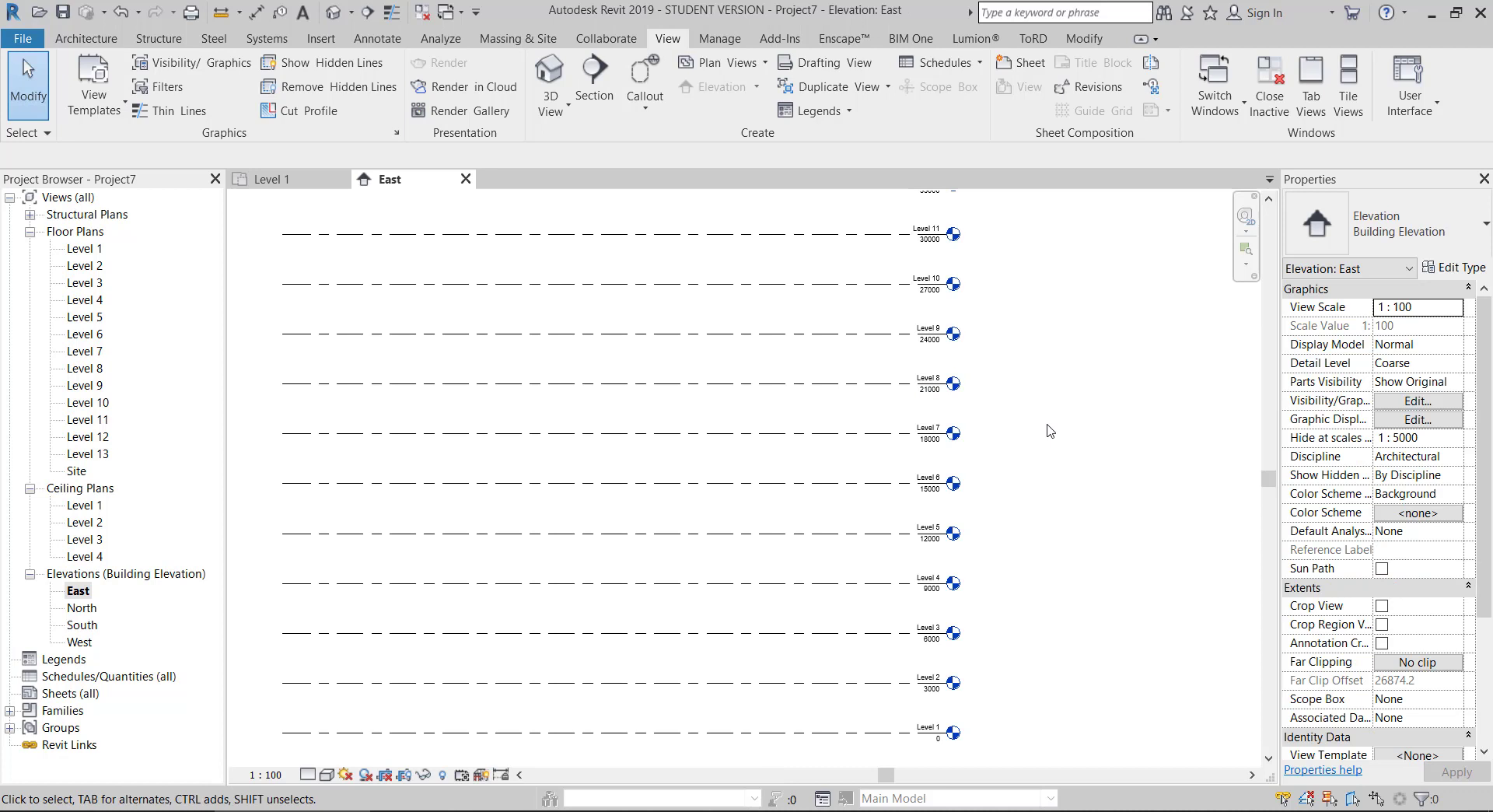
scroll(847, 367, "down", 2)
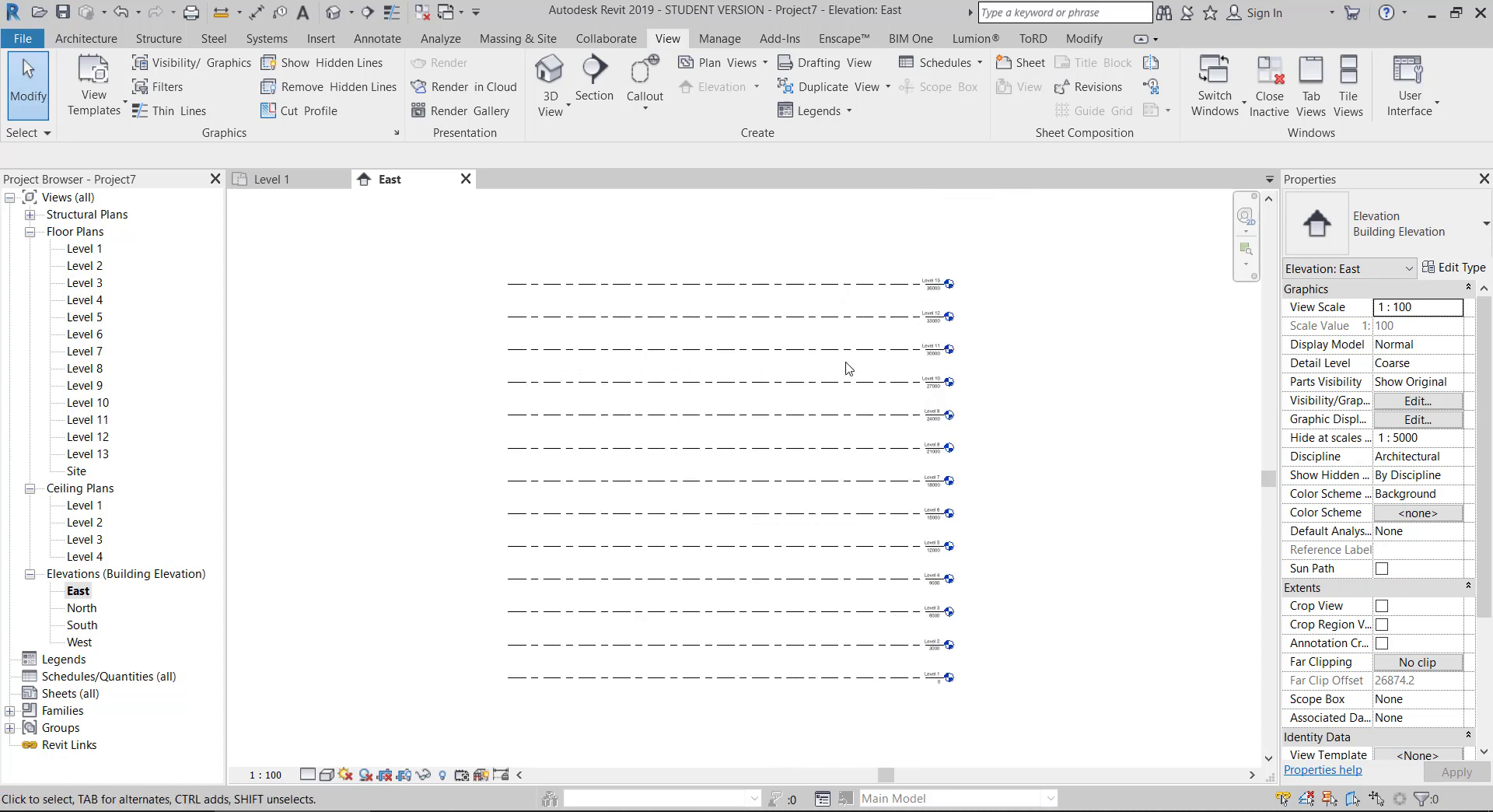
scroll(847, 367, "up", 1)
Turn on Symbol at End 1 Default in the level type properties, then deselect Level 13
left_click(829, 272)
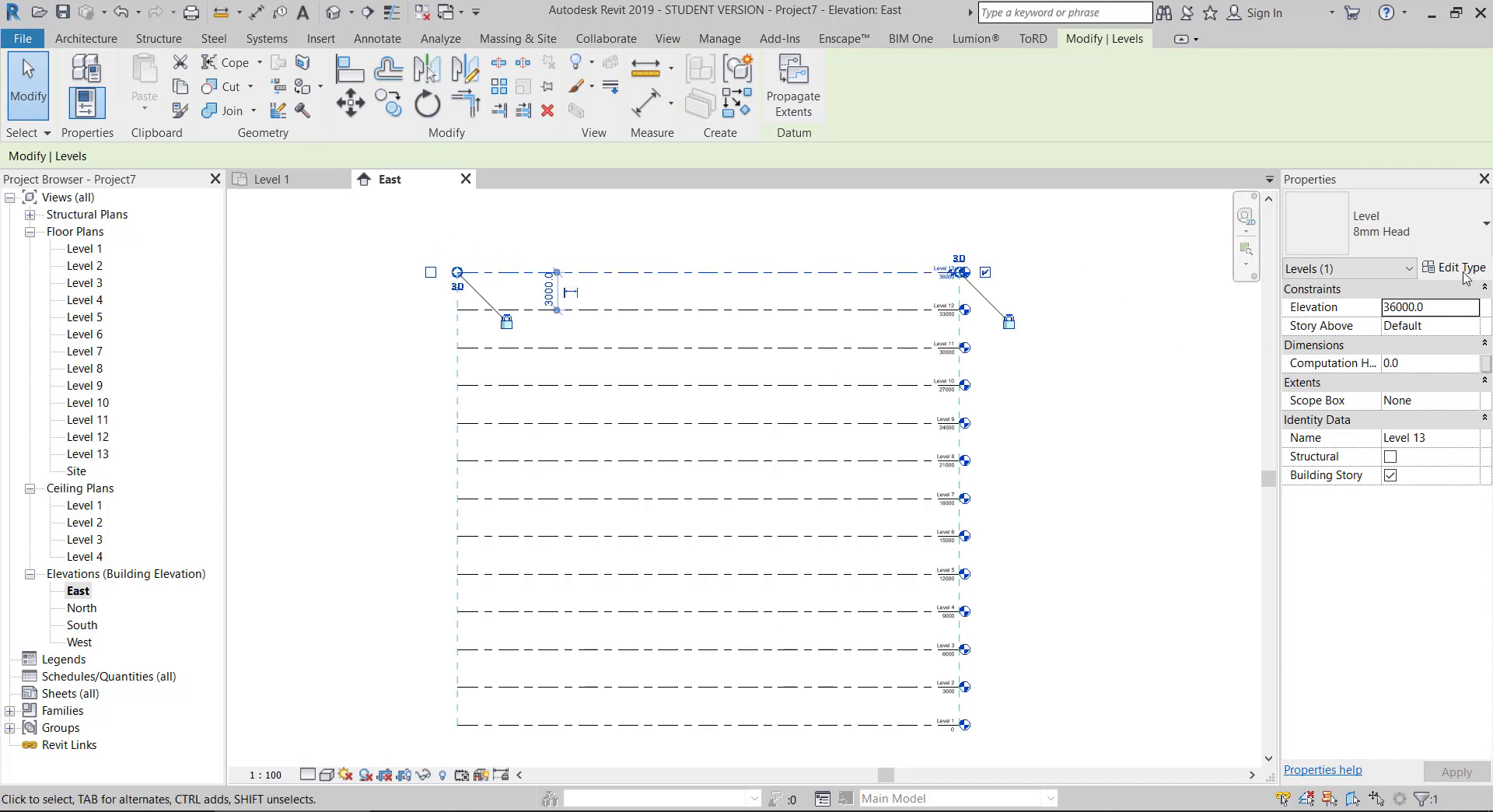
left_click(1455, 267)
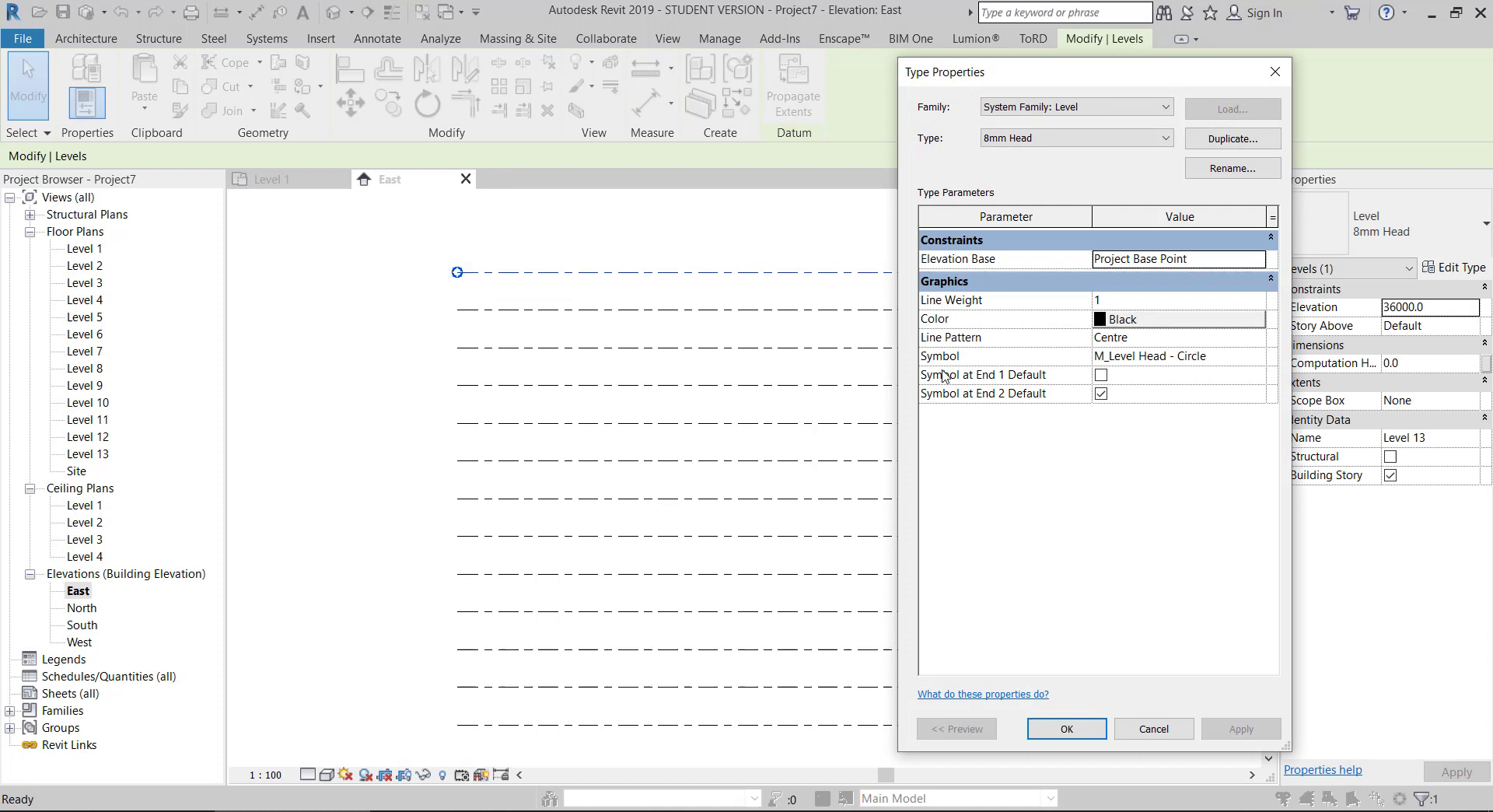
left_click(1101, 376)
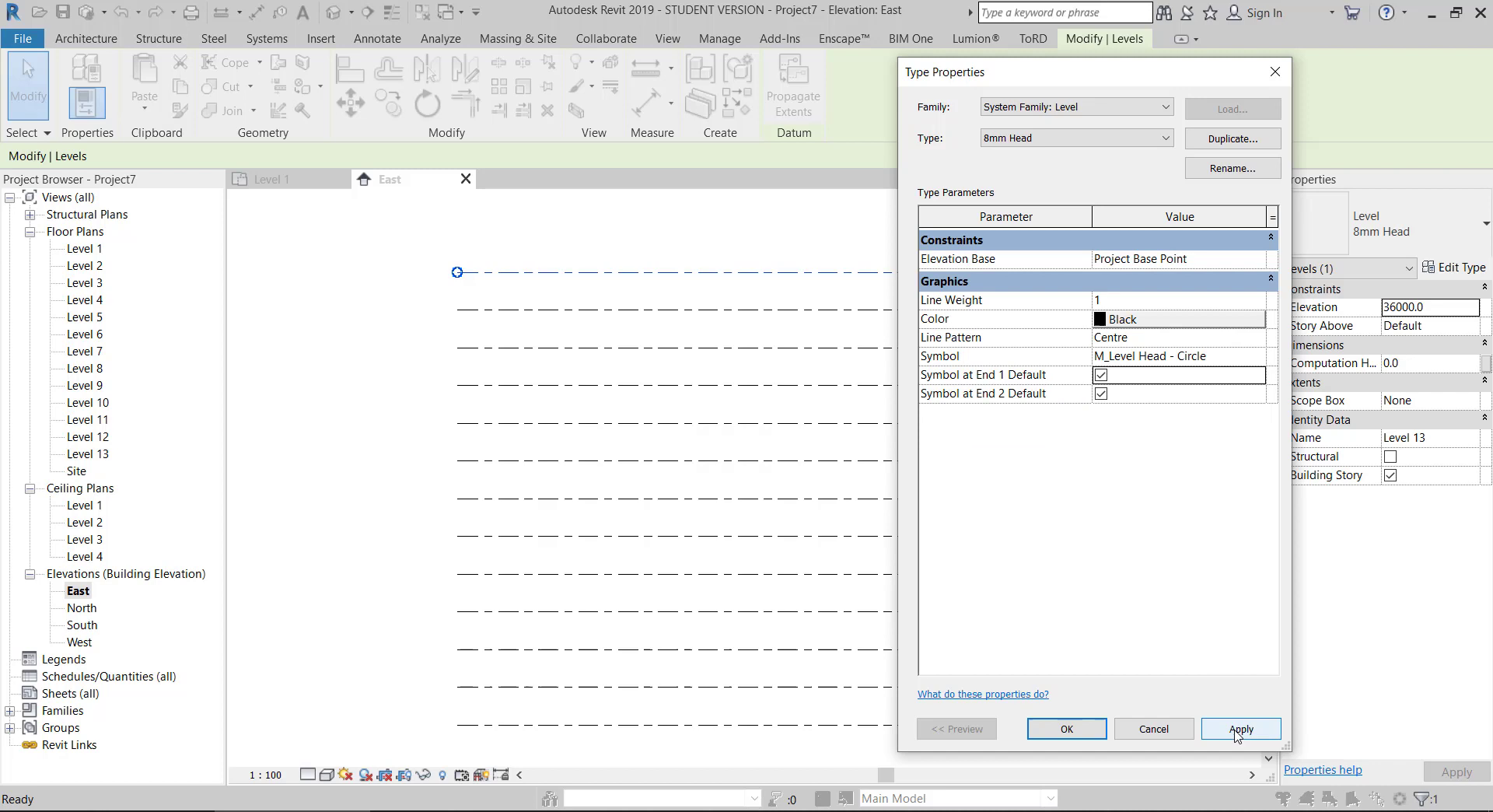
left_click(1237, 731)
left_click(1066, 728)
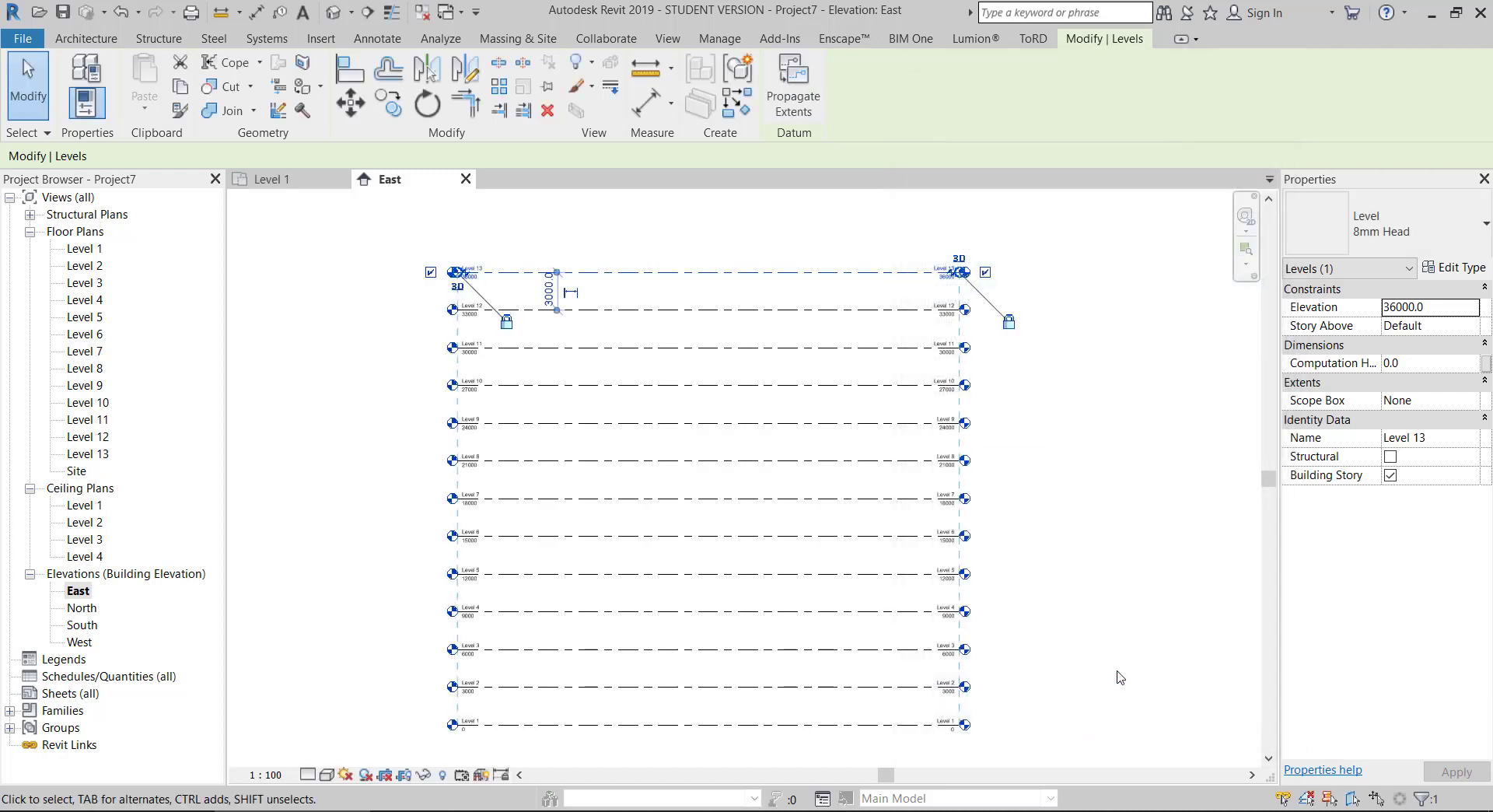
left_click(1129, 591)
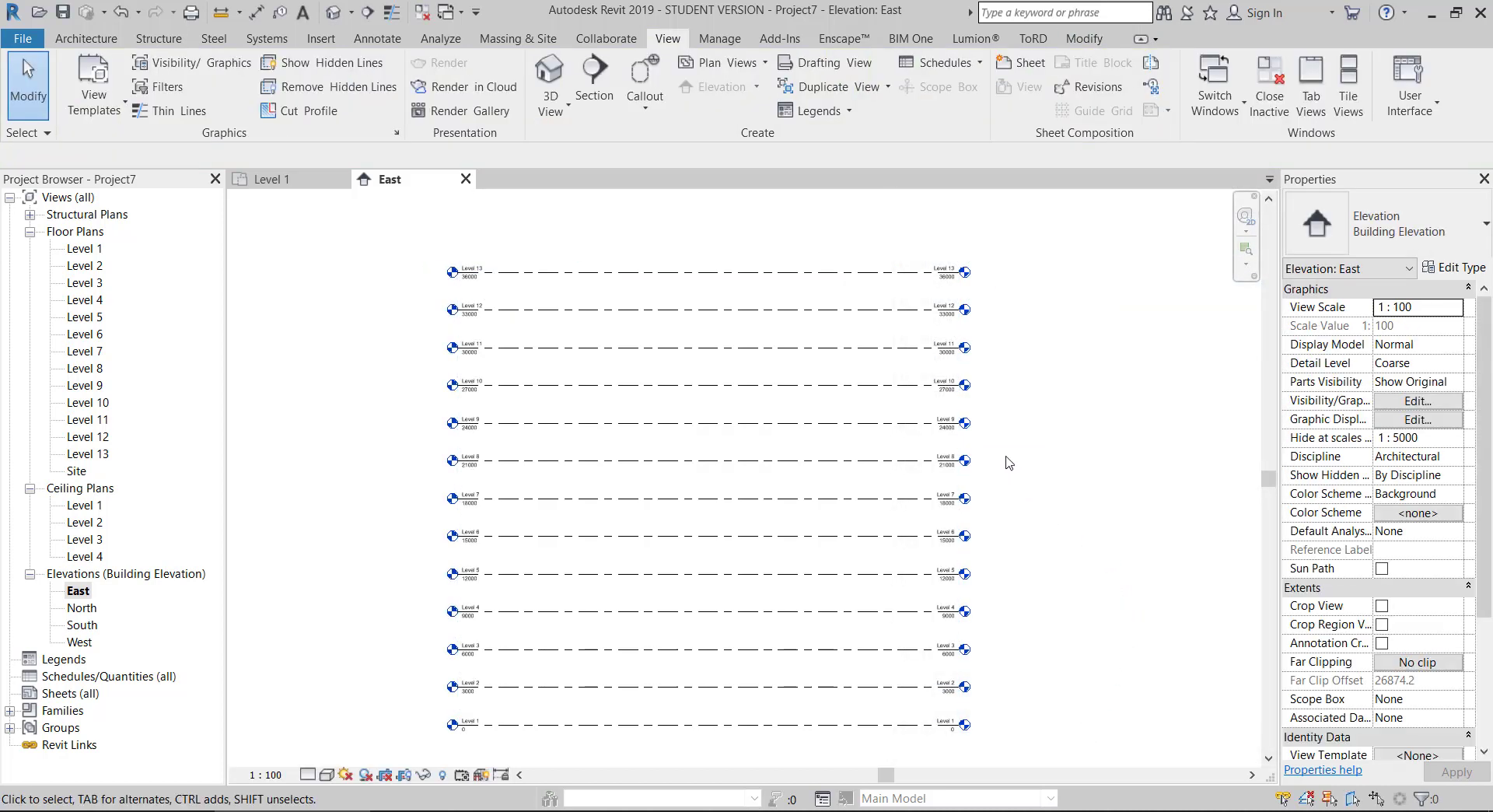